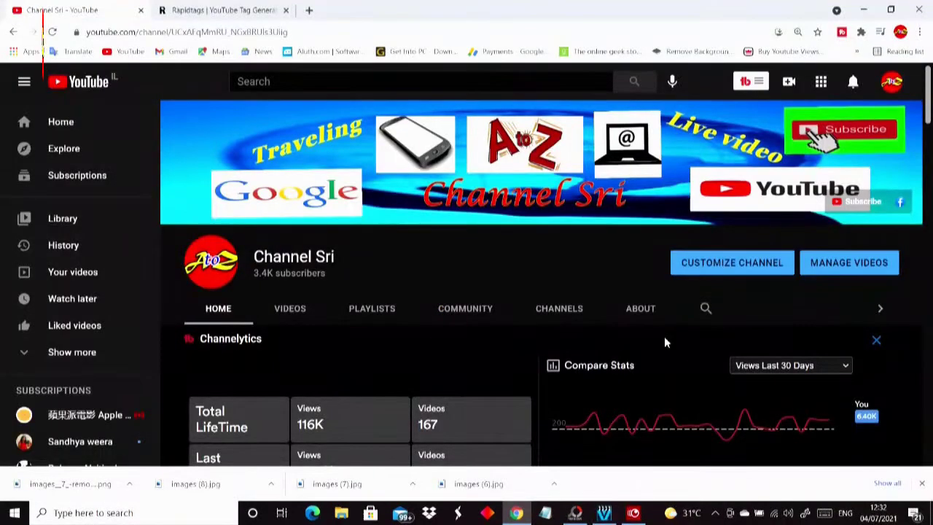
# Look through the Channel Sri home page, from the channel statistics and keywords through the uploads, playlists and past live streams
pyautogui.scroll(-4, 664, 341)
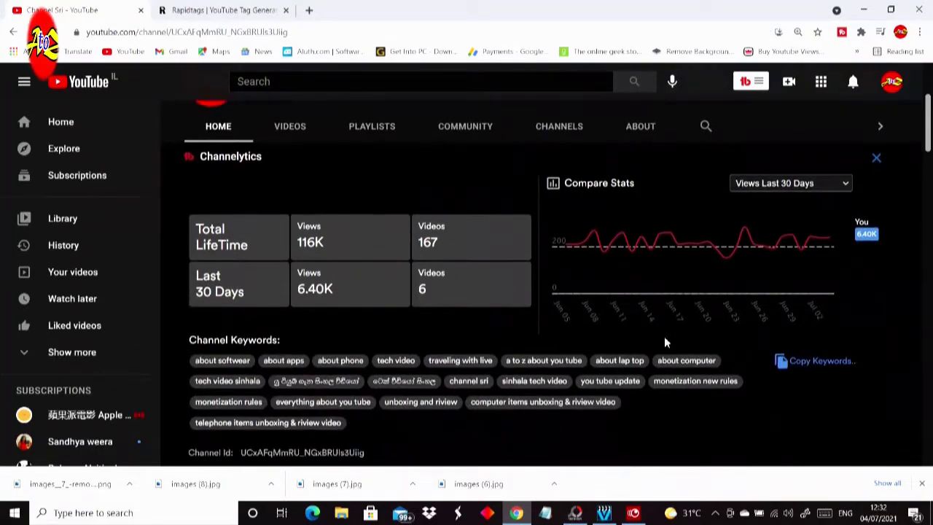
pyautogui.scroll(-3, 664, 342)
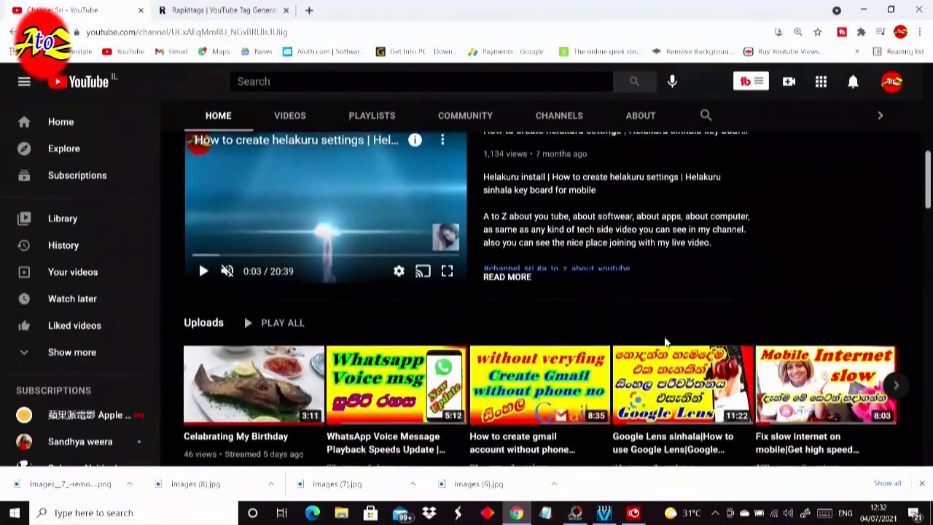
pyautogui.scroll(2, 665, 342)
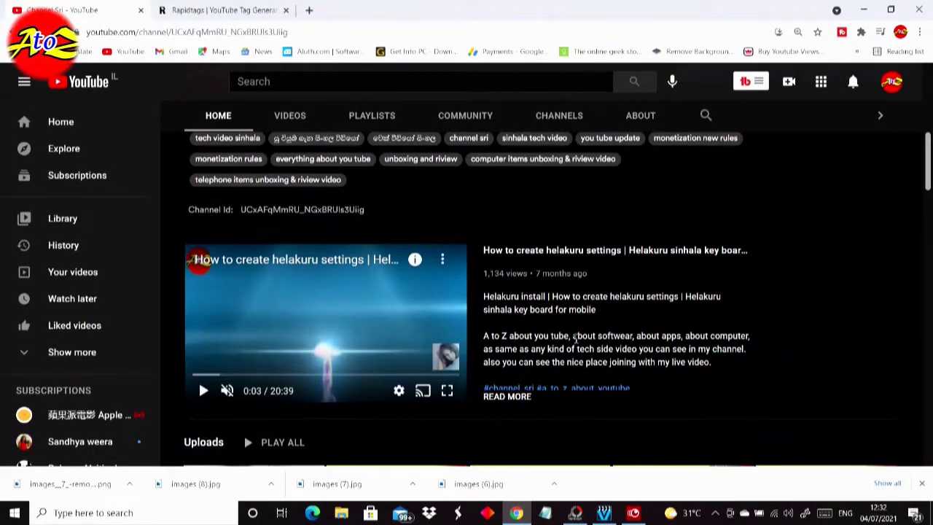
pyautogui.scroll(-3, 651, 397)
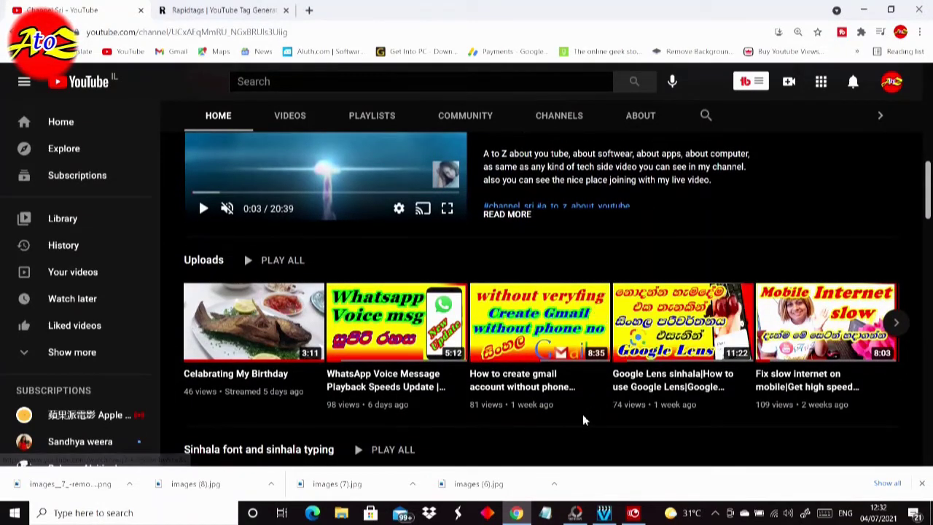
pyautogui.scroll(-1, 583, 420)
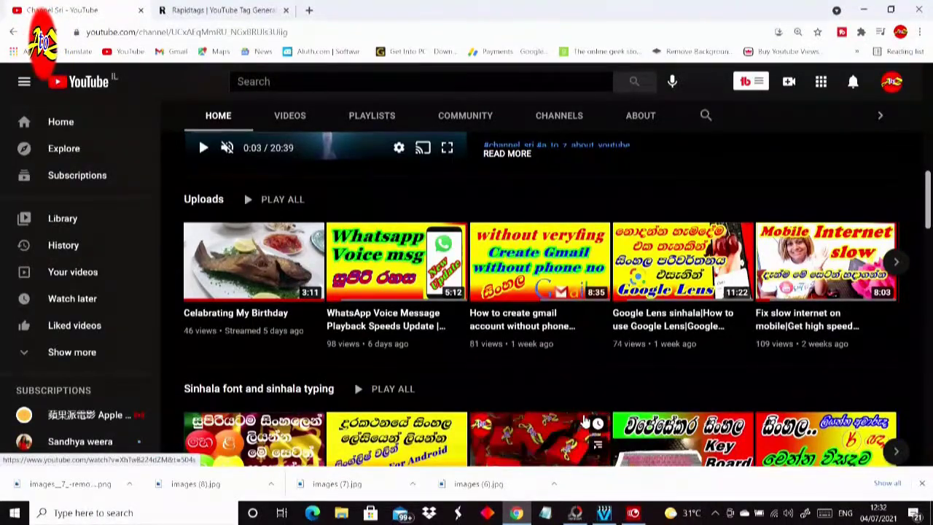
pyautogui.scroll(-1, 583, 420)
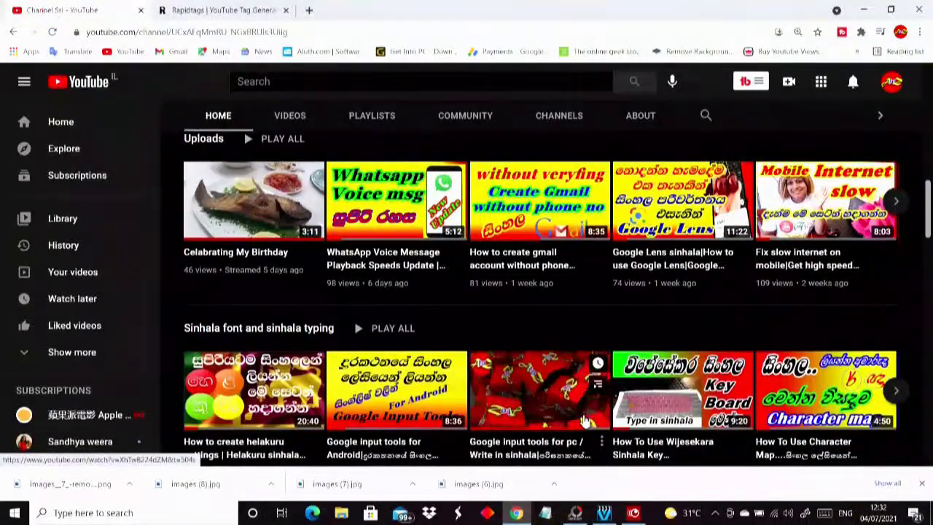
pyautogui.scroll(-1, 582, 420)
pyautogui.scroll(-1, 583, 421)
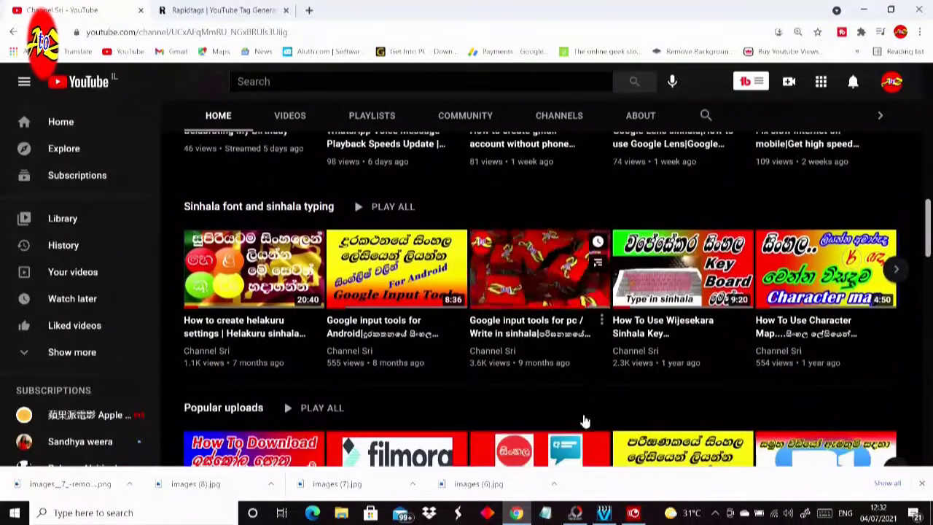
pyautogui.scroll(-1, 582, 420)
pyautogui.scroll(-1, 583, 420)
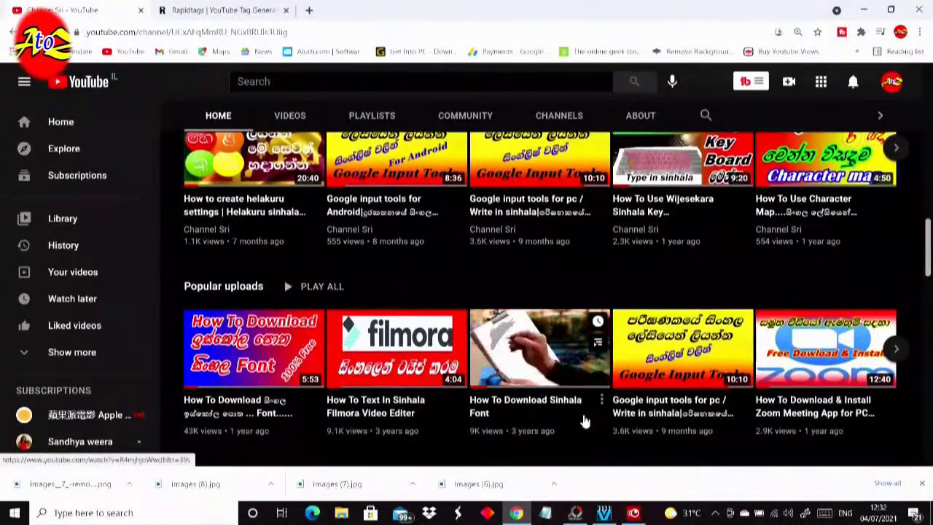
pyautogui.scroll(-1, 585, 420)
pyautogui.scroll(-2, 583, 420)
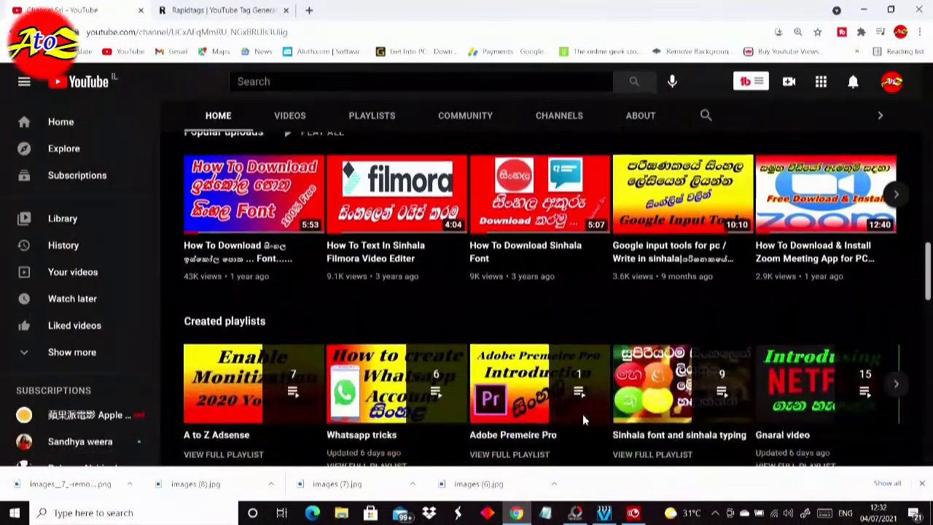
pyautogui.scroll(-1, 582, 420)
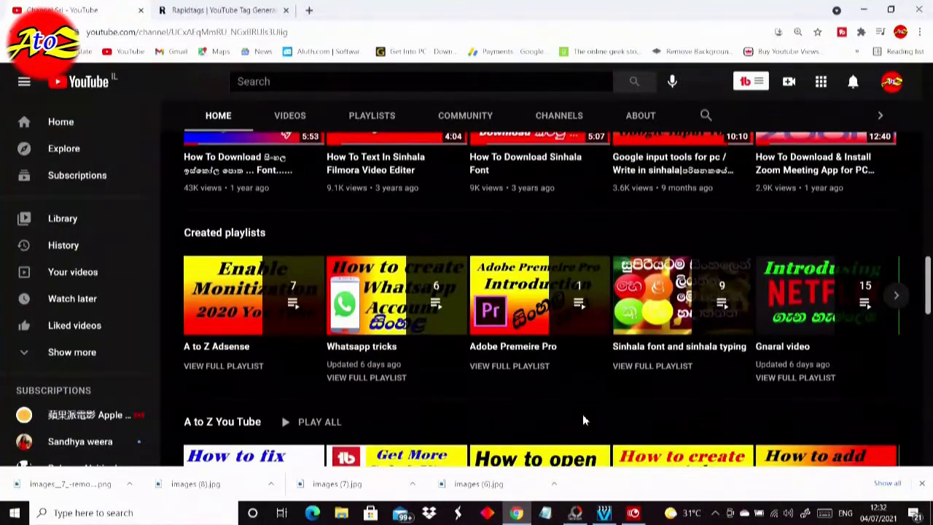
pyautogui.scroll(-2, 583, 420)
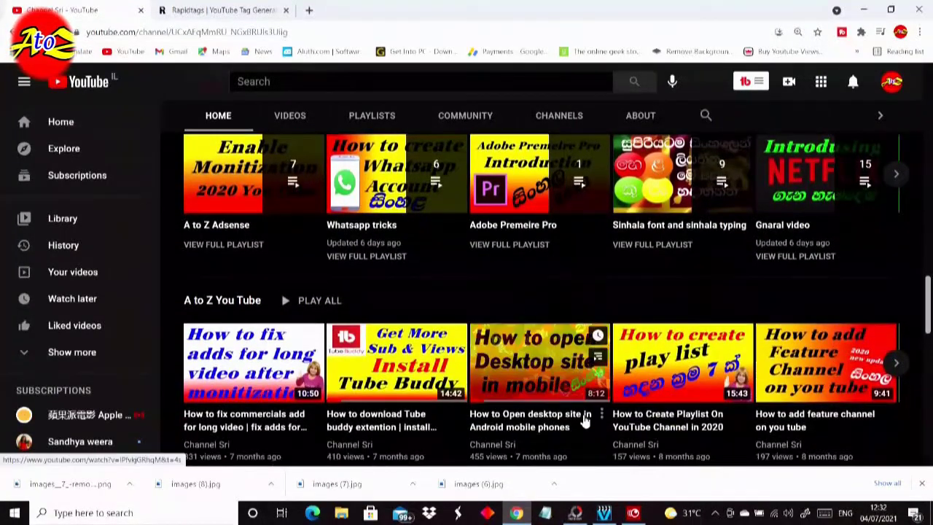
pyautogui.scroll(-1, 583, 419)
pyautogui.scroll(-1, 582, 420)
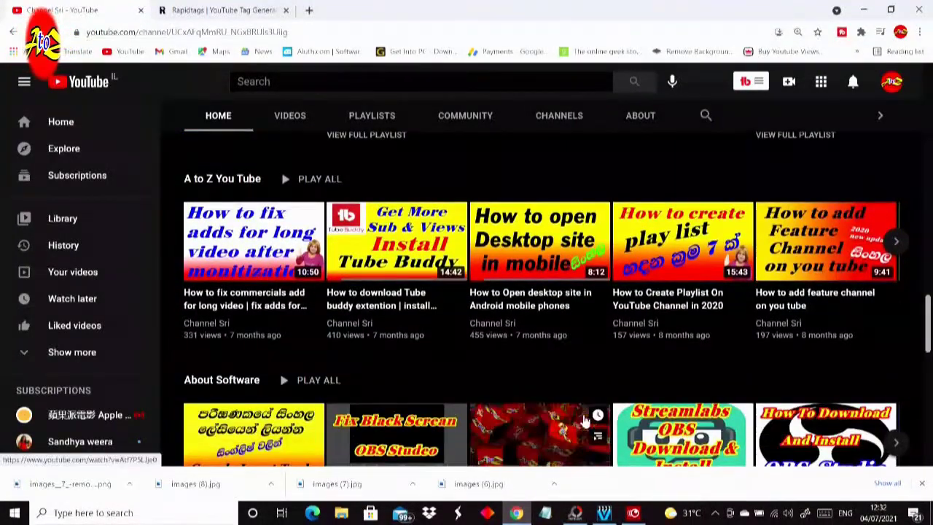
pyautogui.scroll(-1, 582, 419)
pyautogui.scroll(-2, 583, 420)
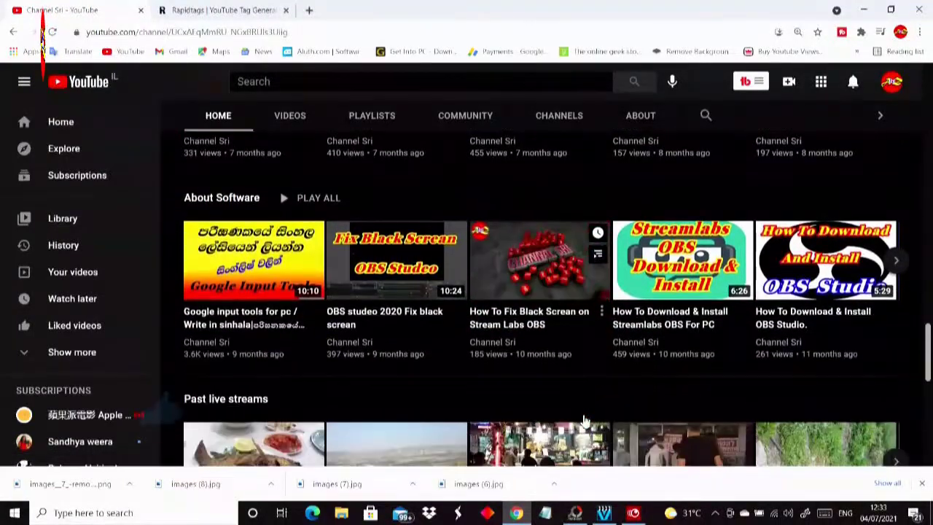
pyautogui.scroll(-2, 583, 419)
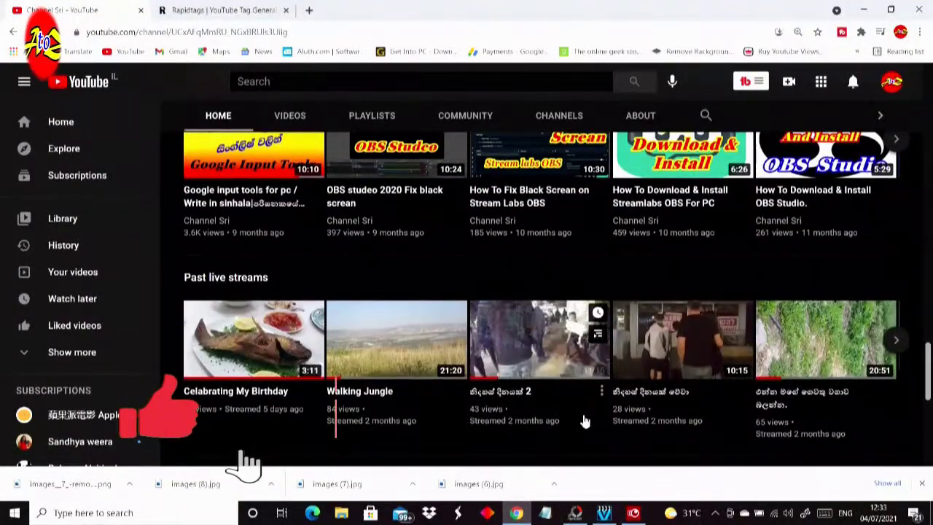
pyautogui.scroll(-1, 583, 420)
pyautogui.scroll(-1, 583, 420)
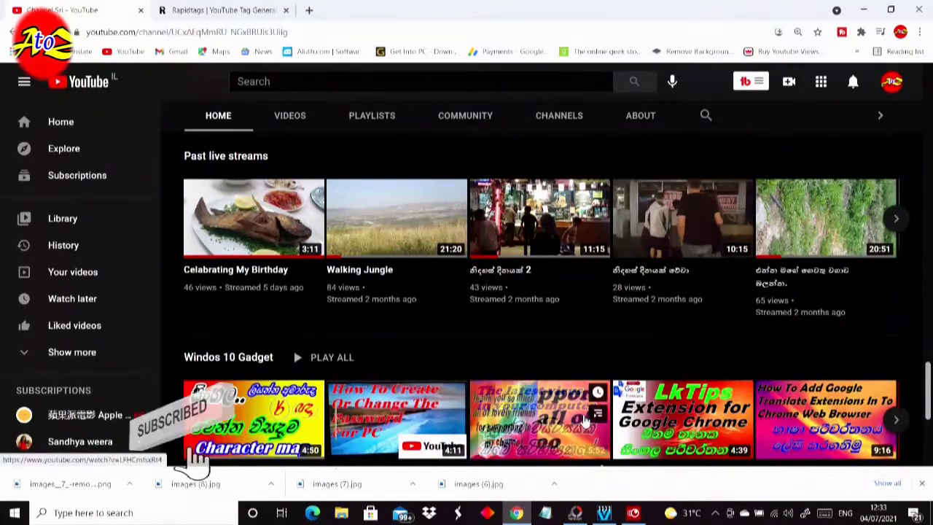
pyautogui.scroll(-1, 583, 419)
pyautogui.scroll(-1, 583, 419)
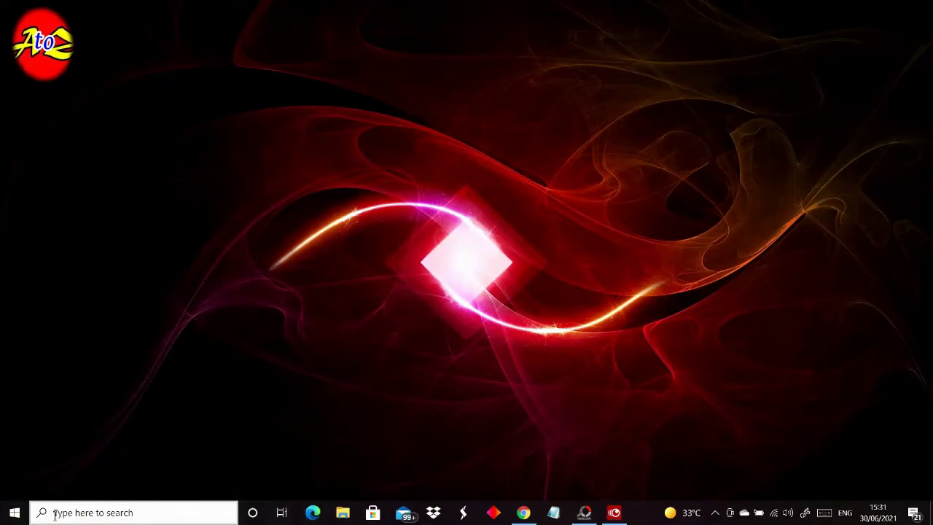
# Launch Adobe Audition 2020 and decline the review of the audio hardware preferences
pyautogui.click(14, 513)
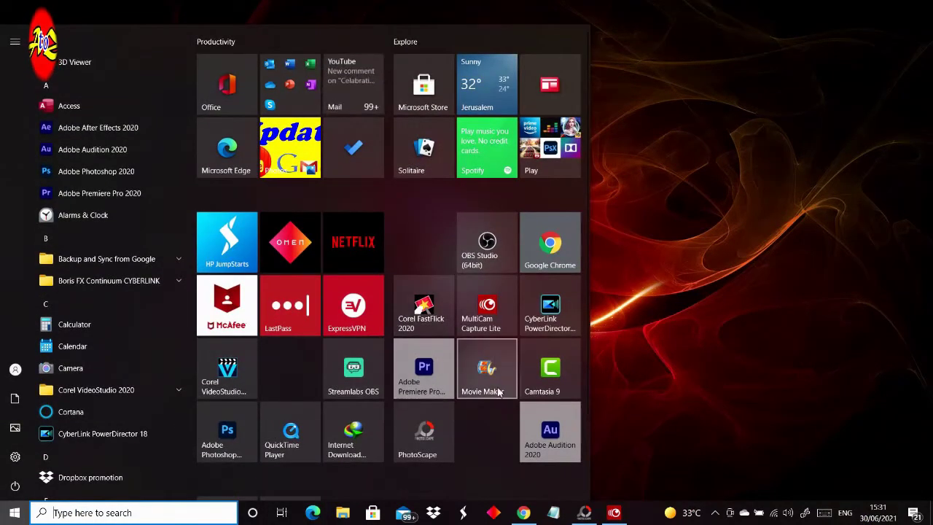
pyautogui.click(552, 435)
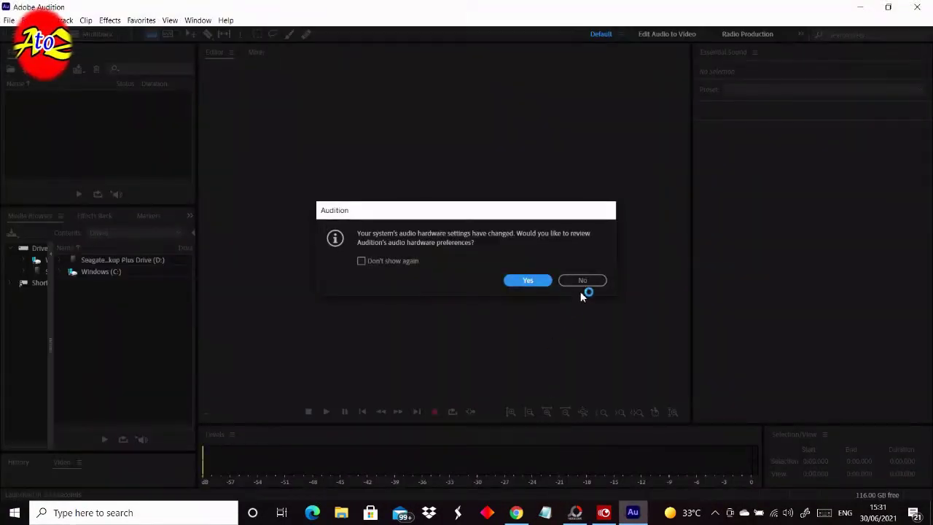
pyautogui.click(585, 280)
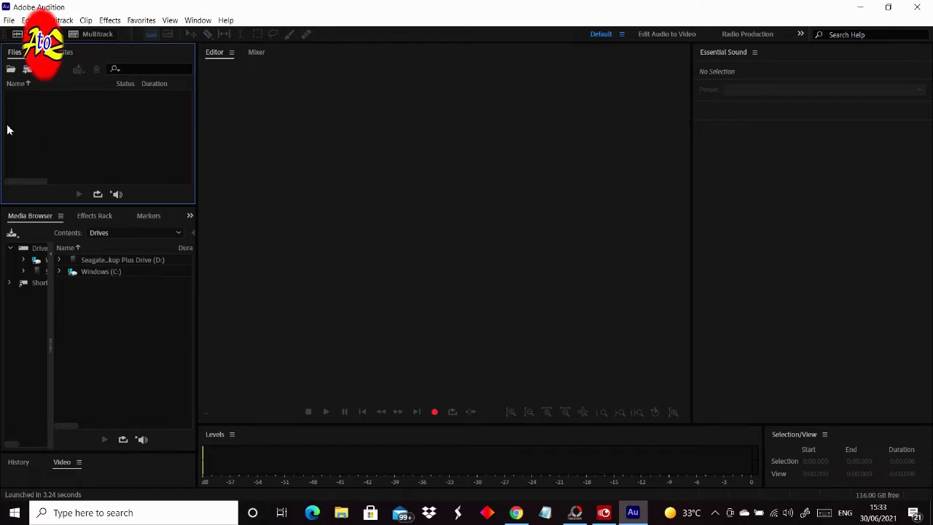
# Import the "Whatsapp update" recording from the voice recorder folder in Videos
pyautogui.click(9, 20)
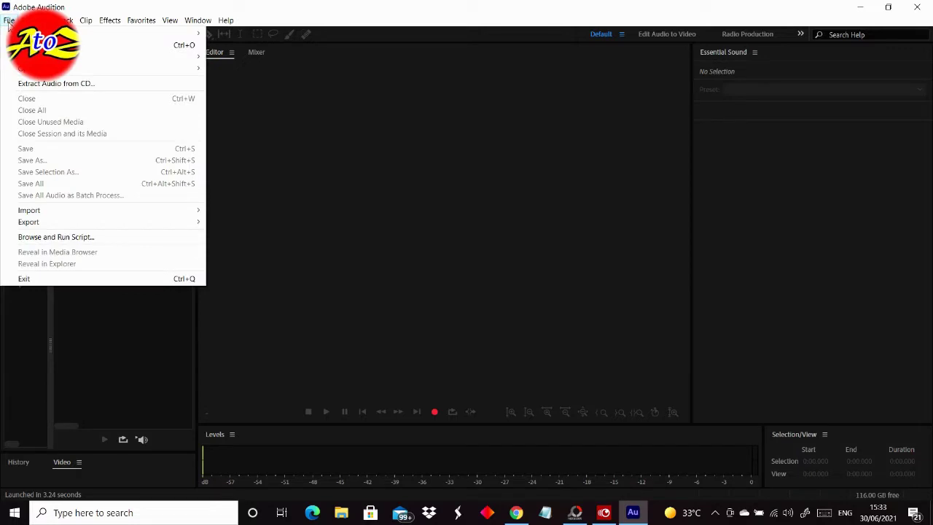
pyautogui.moveTo(44, 68)
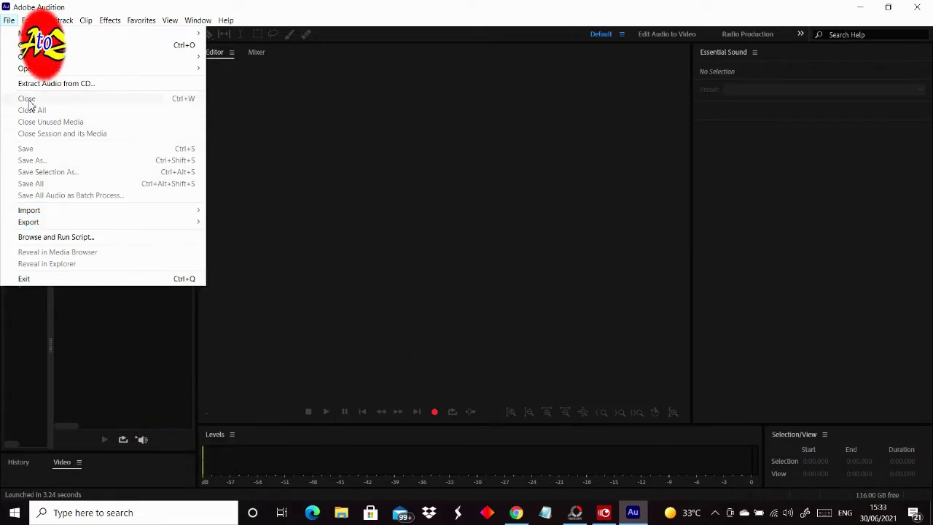
pyautogui.moveTo(26, 221)
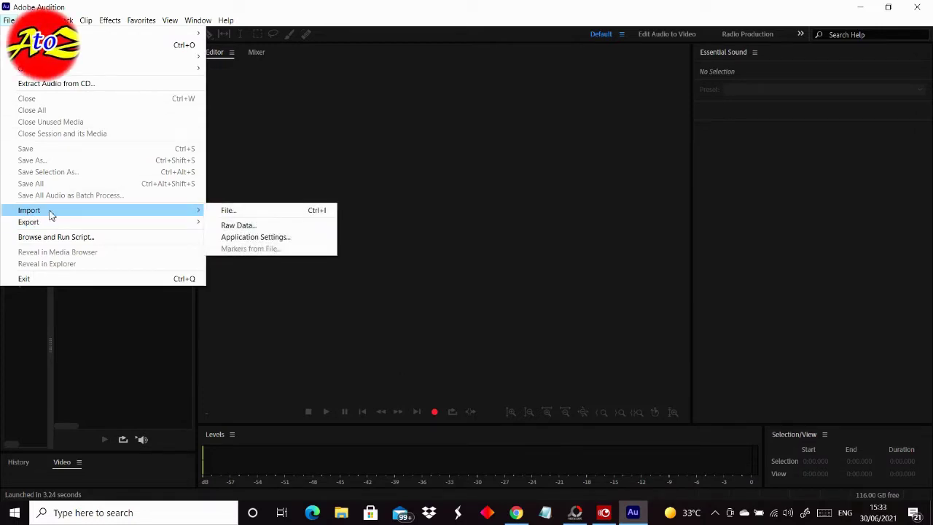
pyautogui.click(228, 211)
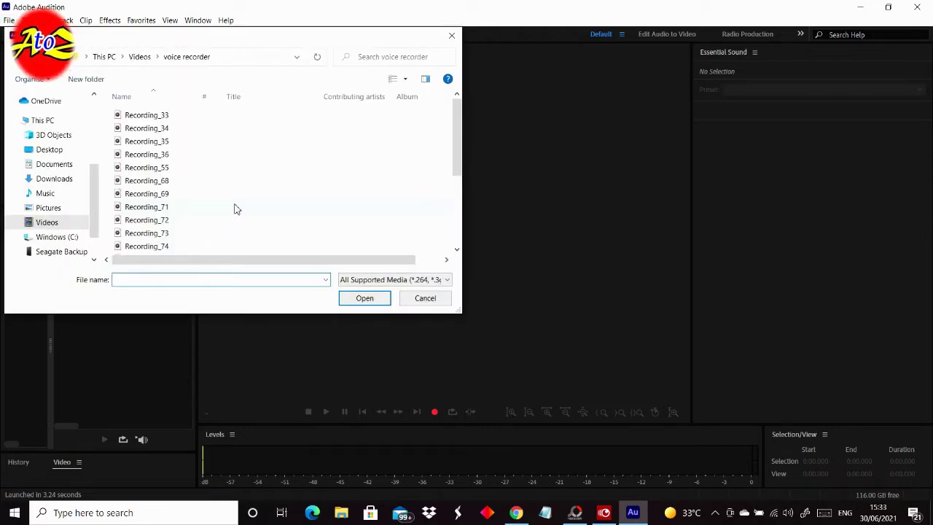
pyautogui.scroll(-3, 186, 183)
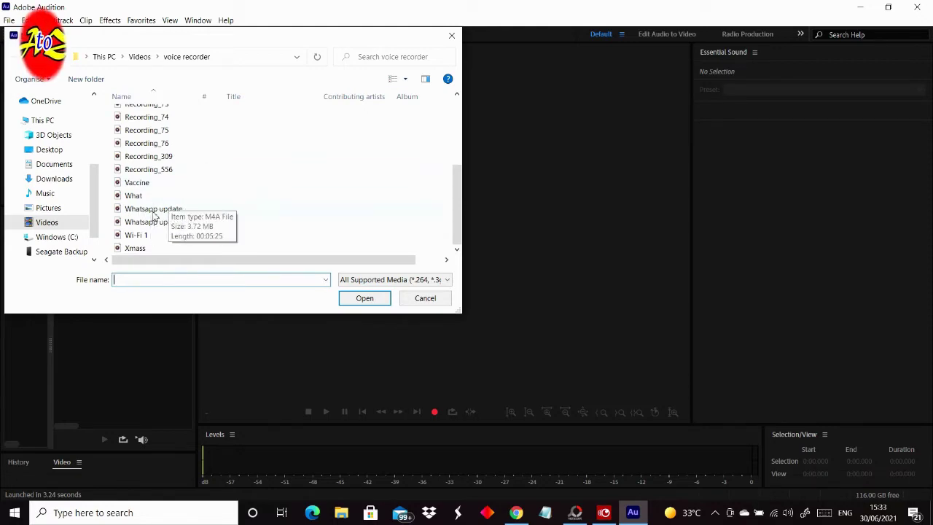
pyautogui.click(189, 210)
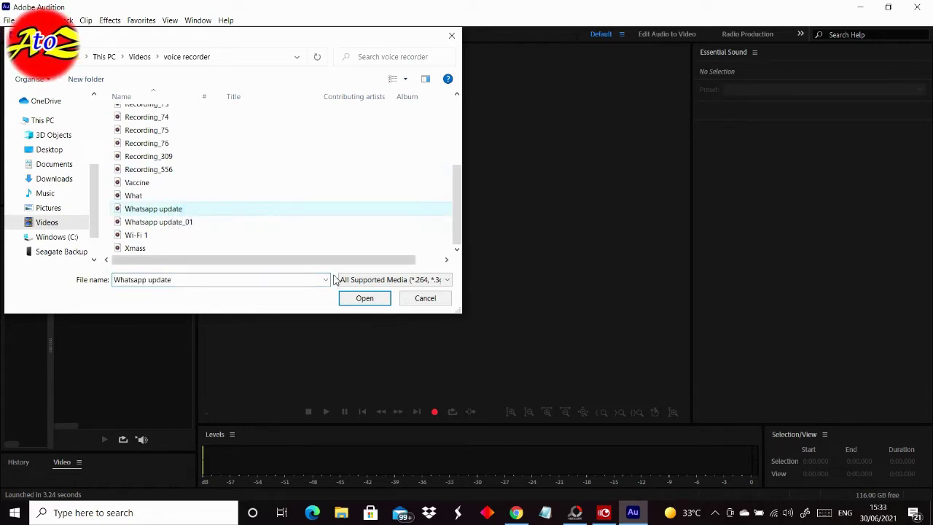
pyautogui.click(348, 302)
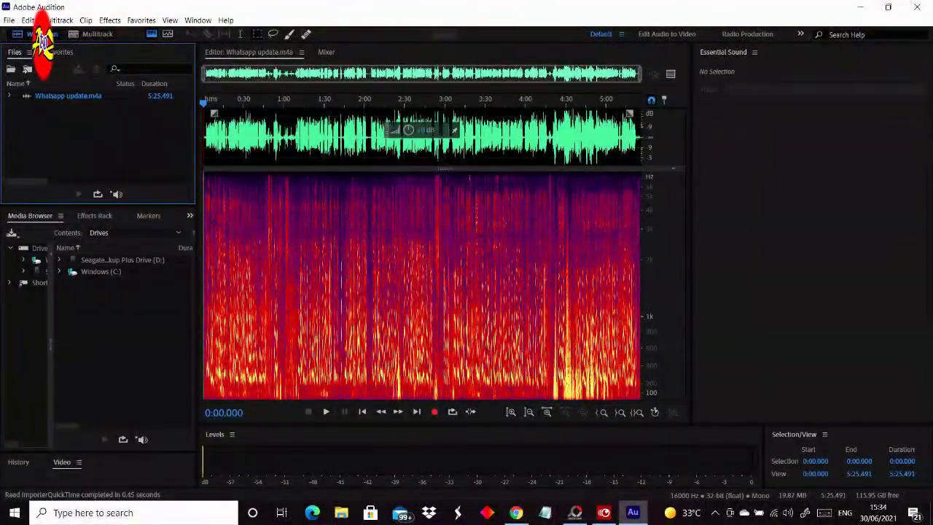
# Apply the DeNoise effect with the default preset to the entire Whatsapp update recording
pyautogui.click(110, 20)
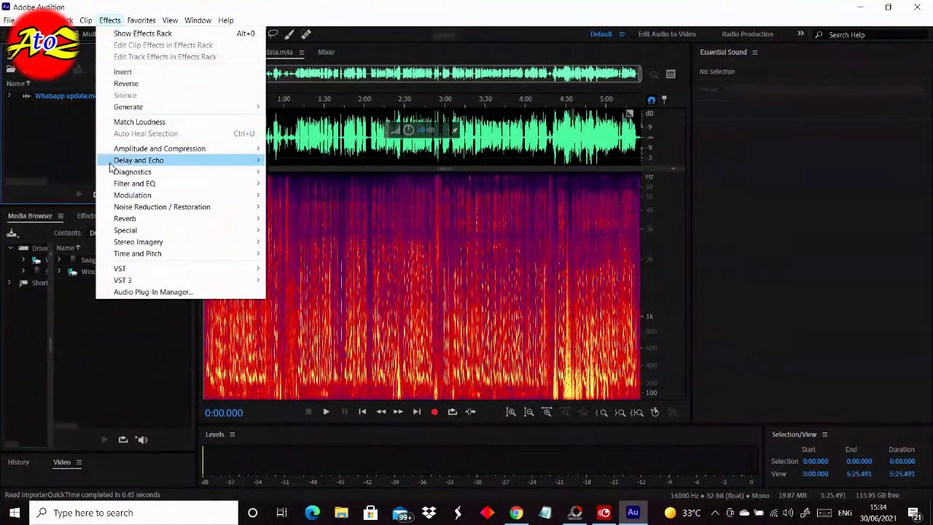
pyautogui.moveTo(150, 210)
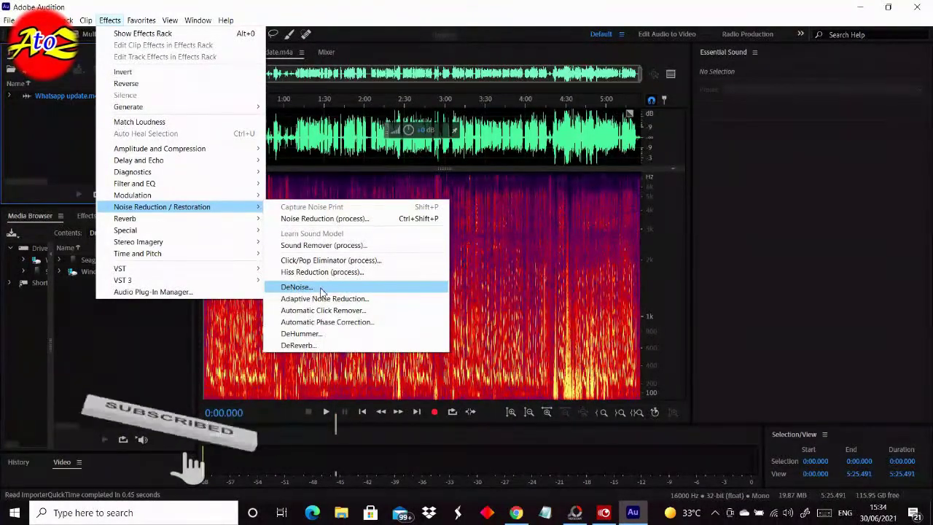
pyautogui.click(320, 289)
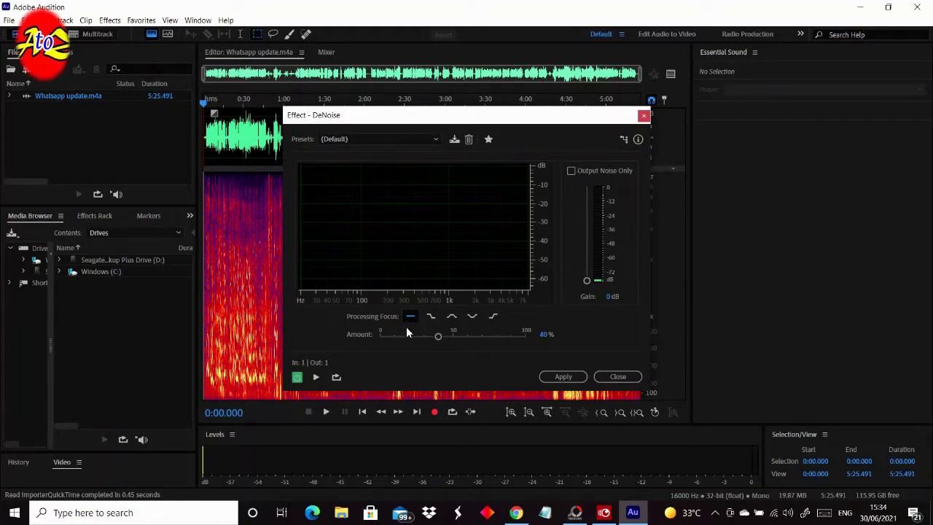
pyautogui.click(561, 377)
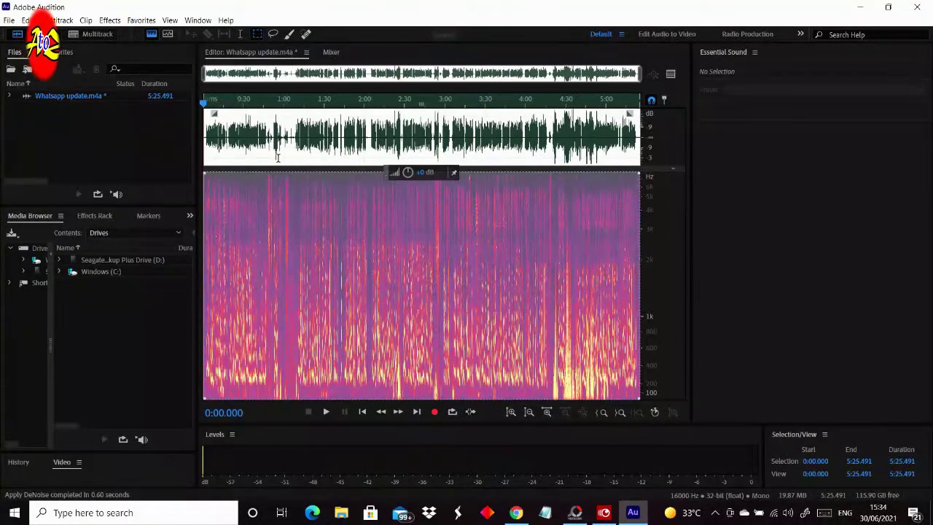
# Set up a file export of the denoised recording under the file name "Whatsapp update_2"
pyautogui.click(9, 21)
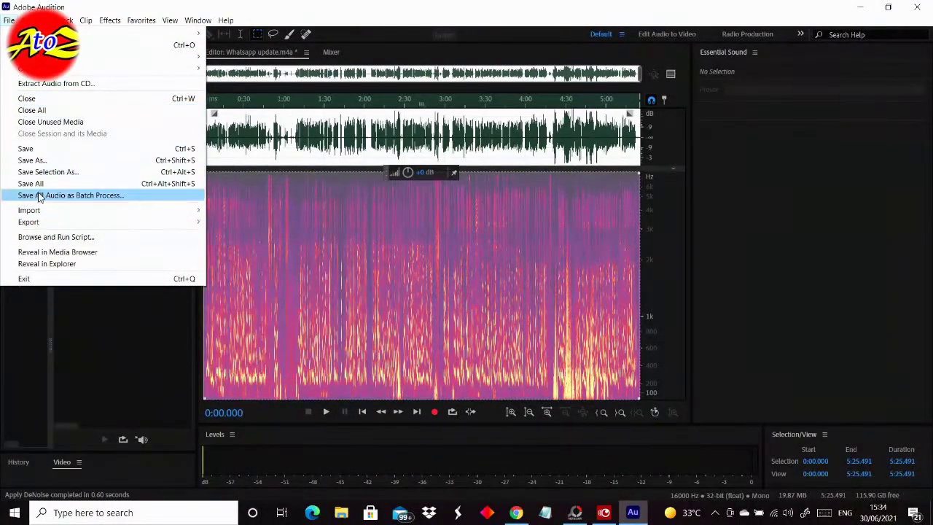
pyautogui.moveTo(49, 227)
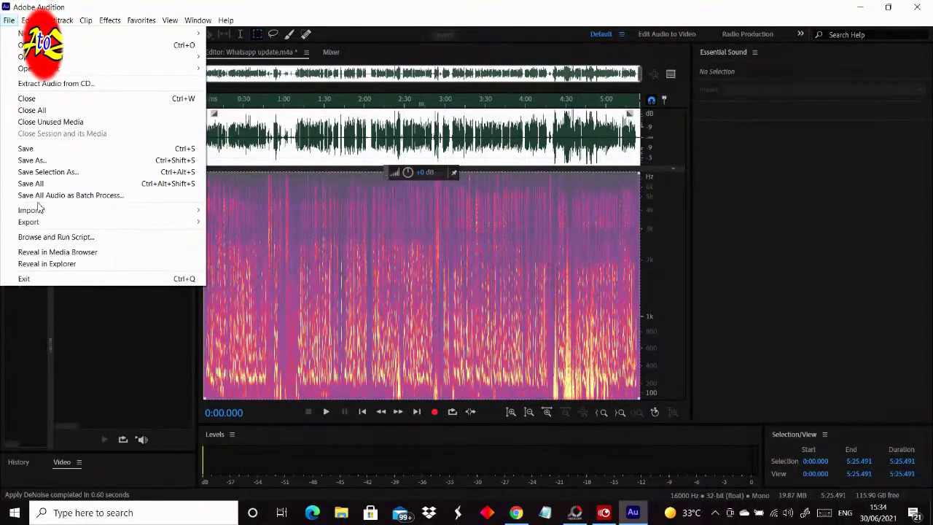
pyautogui.moveTo(62, 229)
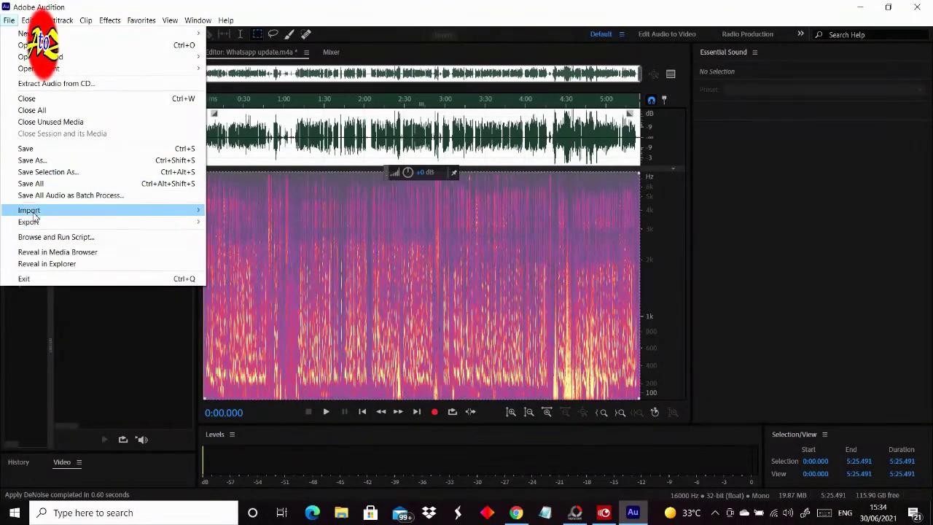
pyautogui.moveTo(61, 229)
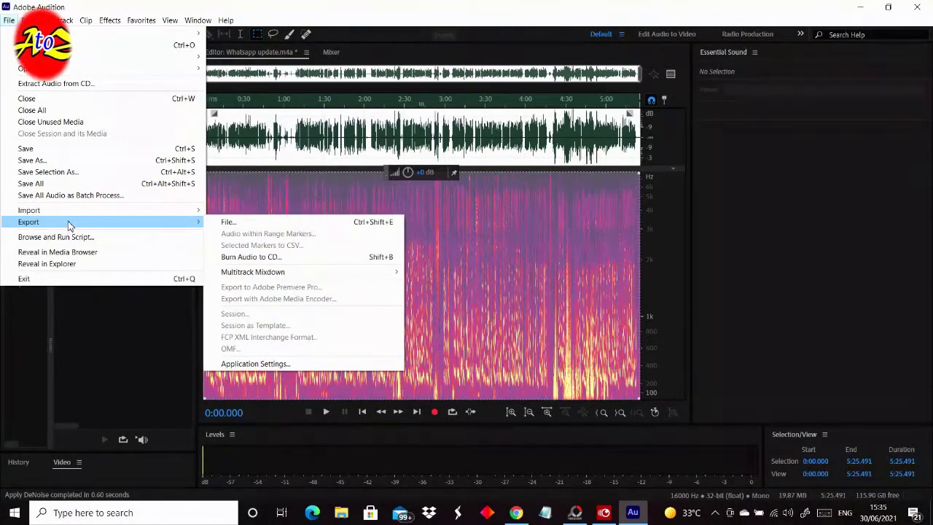
pyautogui.click(239, 224)
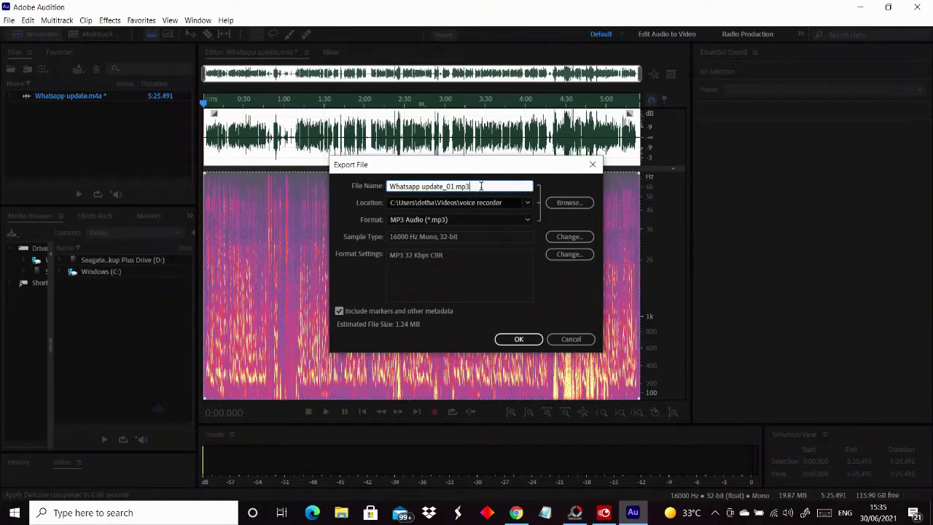
pyautogui.press('BackSpace')
pyautogui.press('BackSpace')
pyautogui.press('BackSpace')
pyautogui.press('BackSpace')
pyautogui.press('BackSpace')
pyautogui.press('BackSpace')
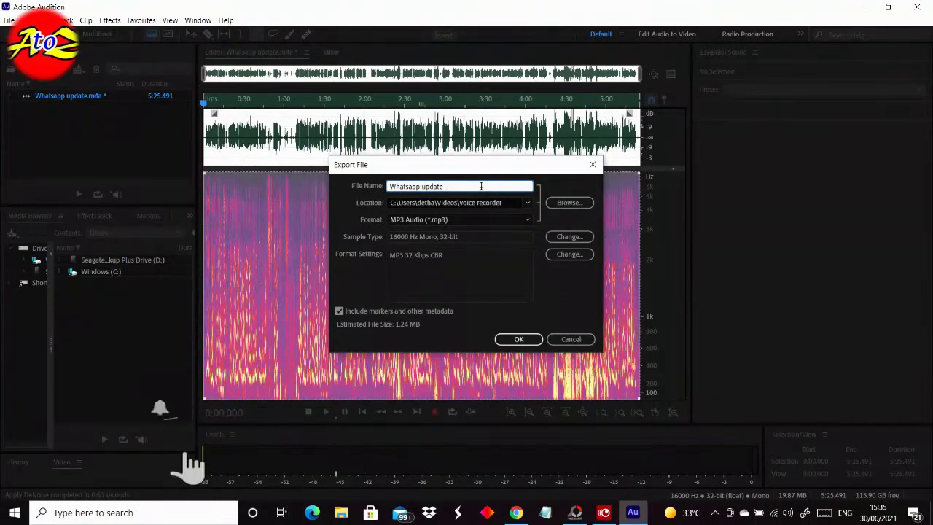
pyautogui.write('2')
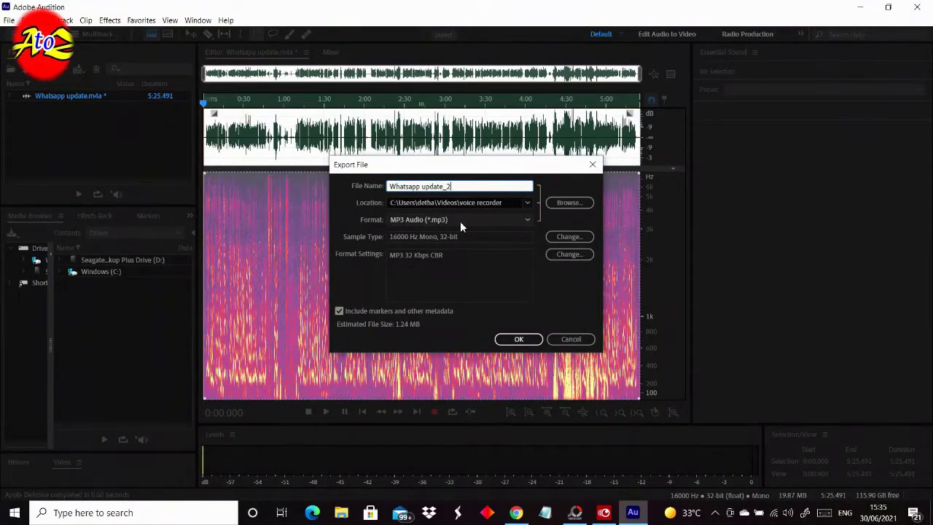
# Export the recording as MP3 Audio to the voice recorder folder, accepting the lossy format
pyautogui.click(525, 219)
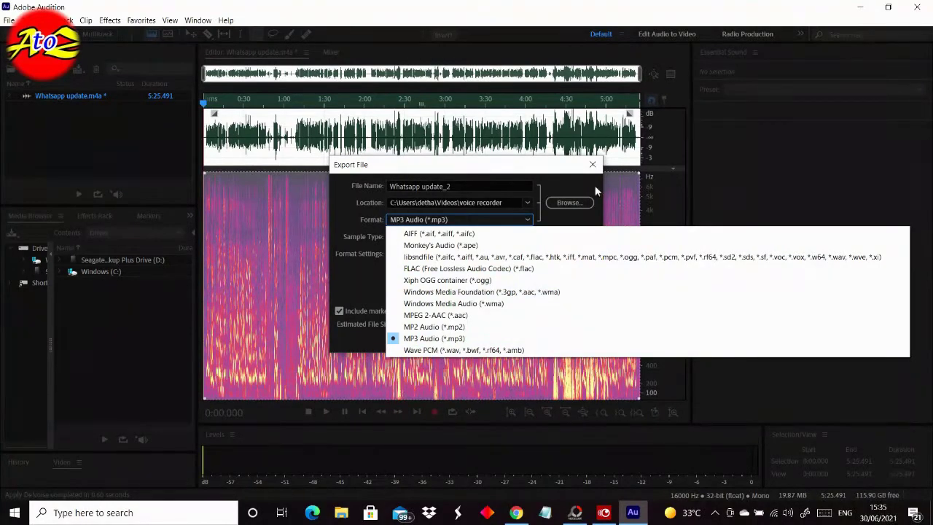
pyautogui.click(357, 331)
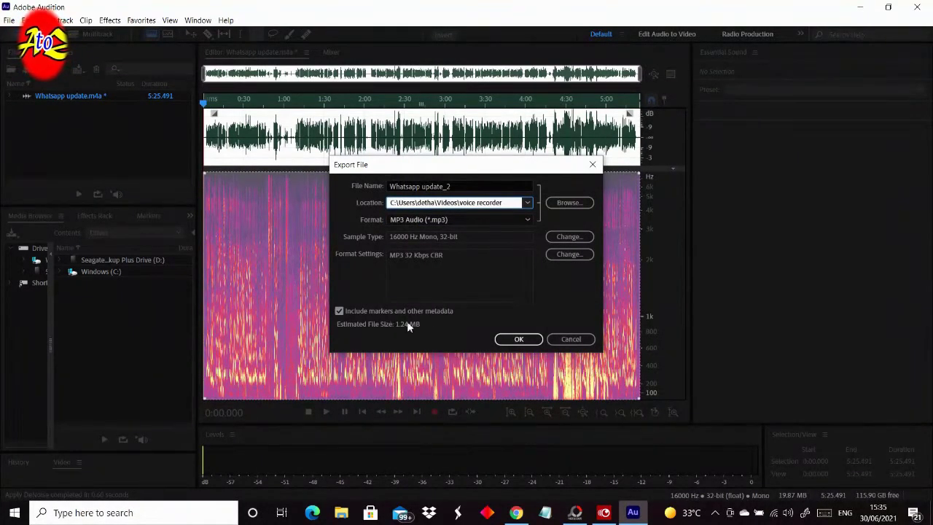
pyautogui.click(520, 341)
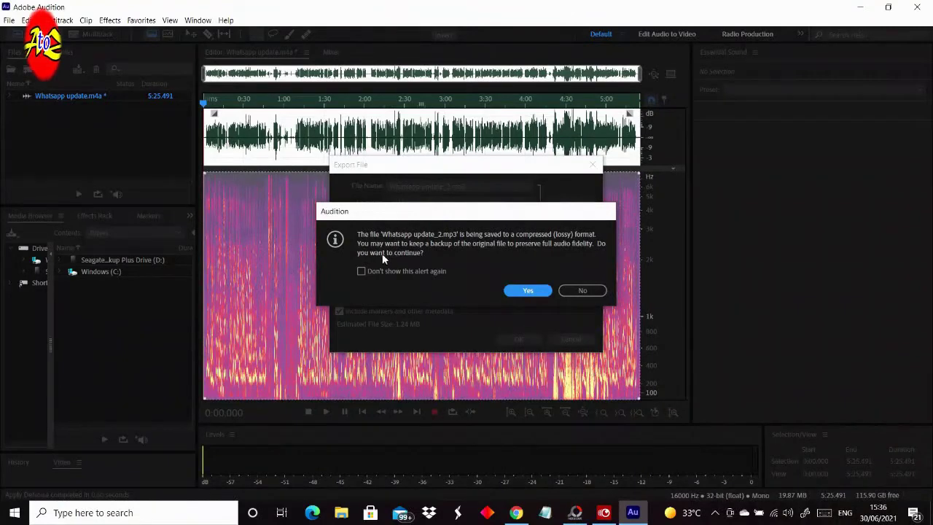
pyautogui.click(529, 291)
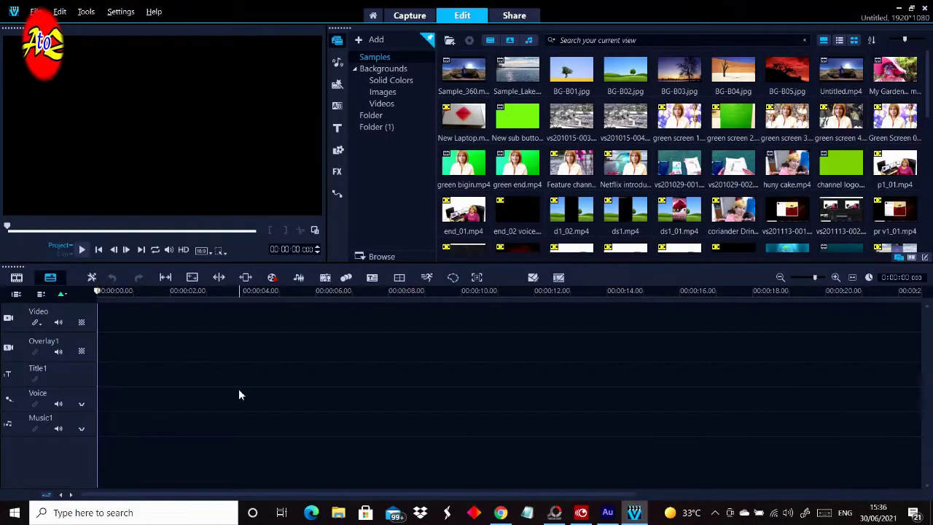
# In Corel VideoStudio, insert the original "Whatsapp update" recording into the timeline and place it on the Music1 track
pyautogui.rightClick(232, 392)
pyautogui.click(281, 307)
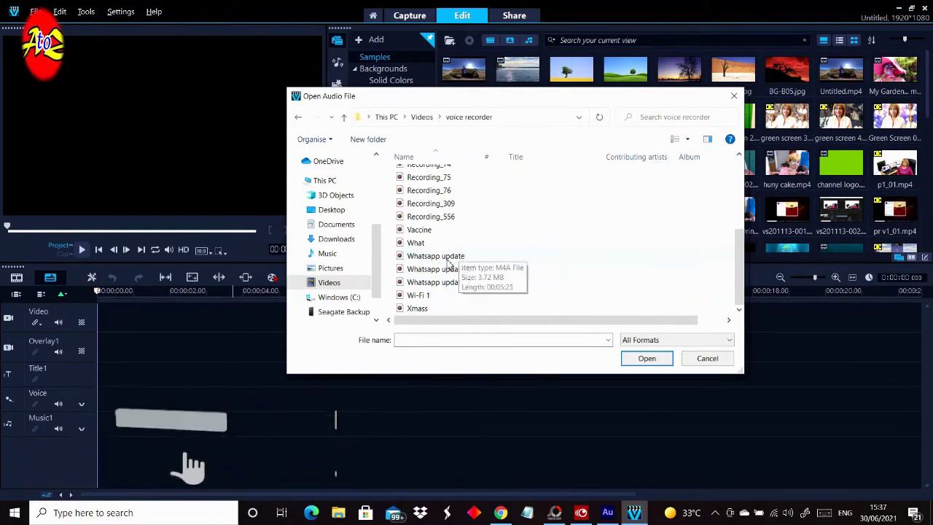
pyautogui.click(453, 256)
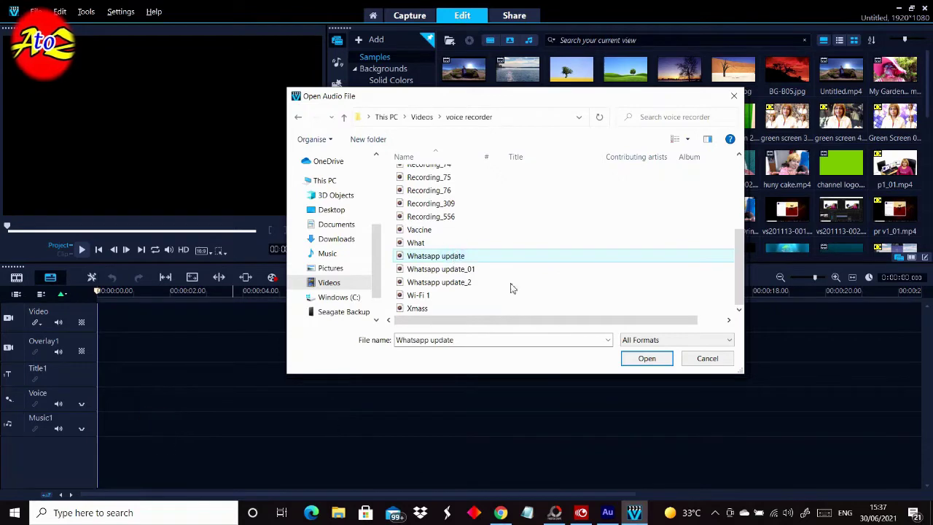
pyautogui.click(646, 358)
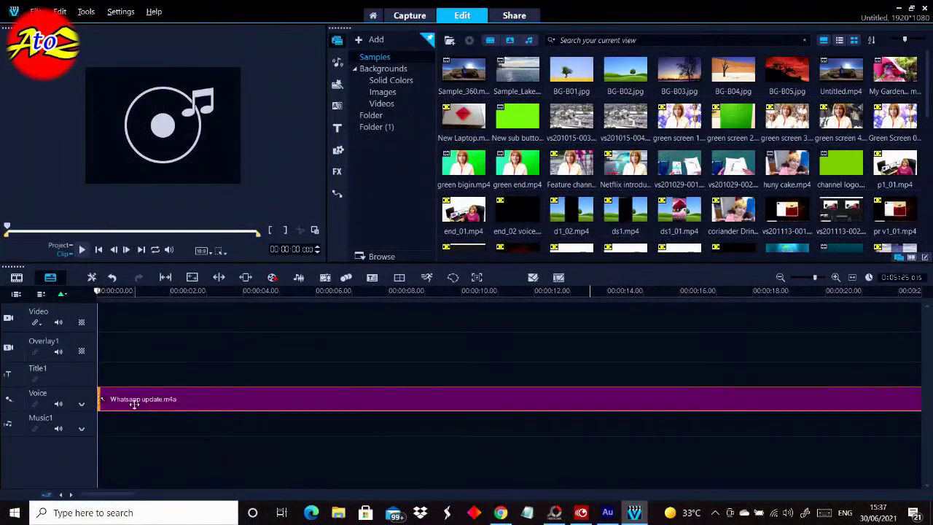
pyautogui.click(367, 399)
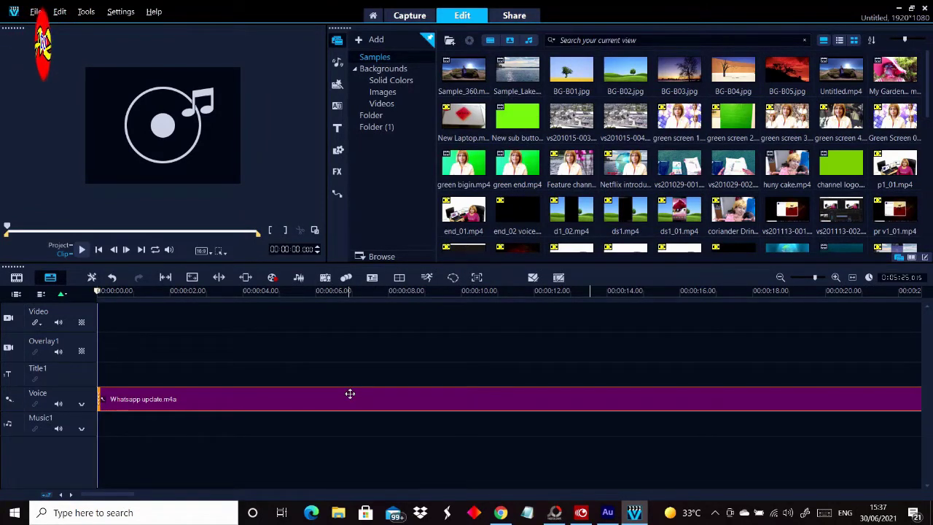
pyautogui.moveTo(194, 394); pyautogui.dragTo(191, 418)
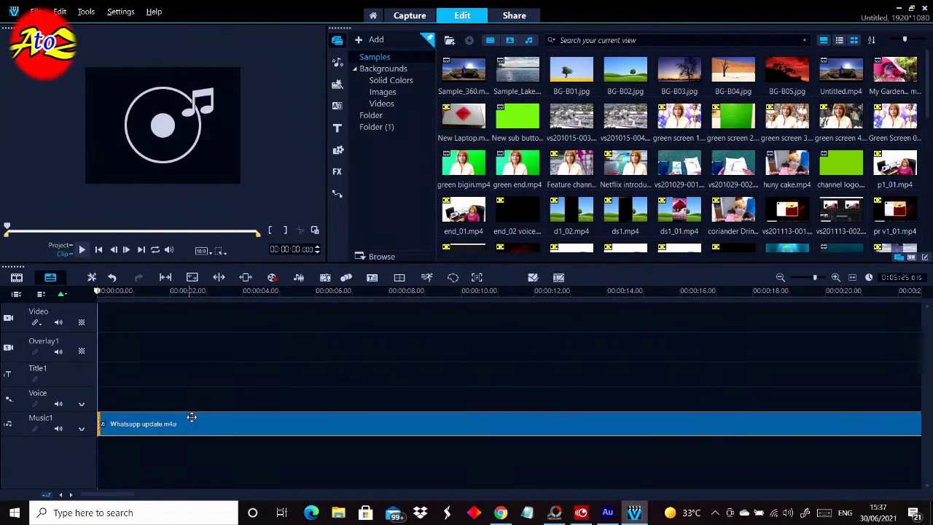
# Play the project to listen to the opening of the original Whatsapp update recording
pyautogui.click(83, 250)
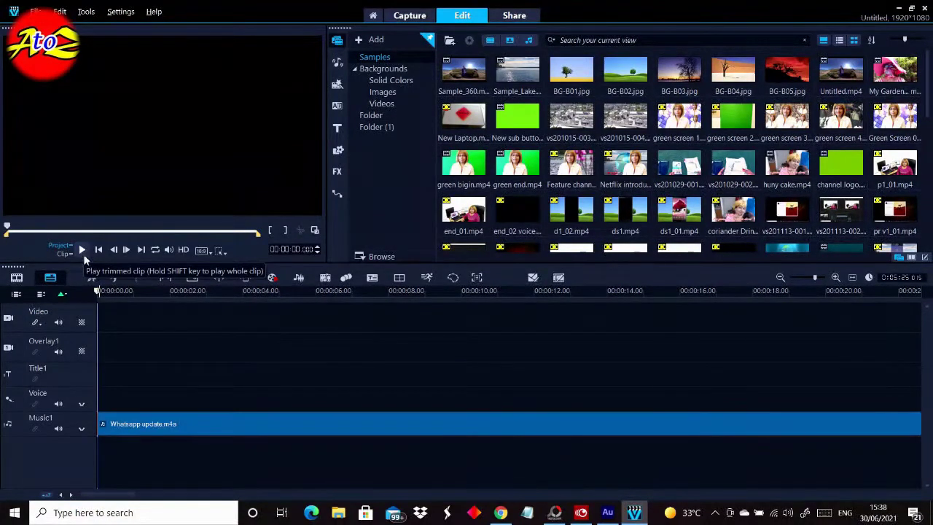
pyautogui.click(82, 250)
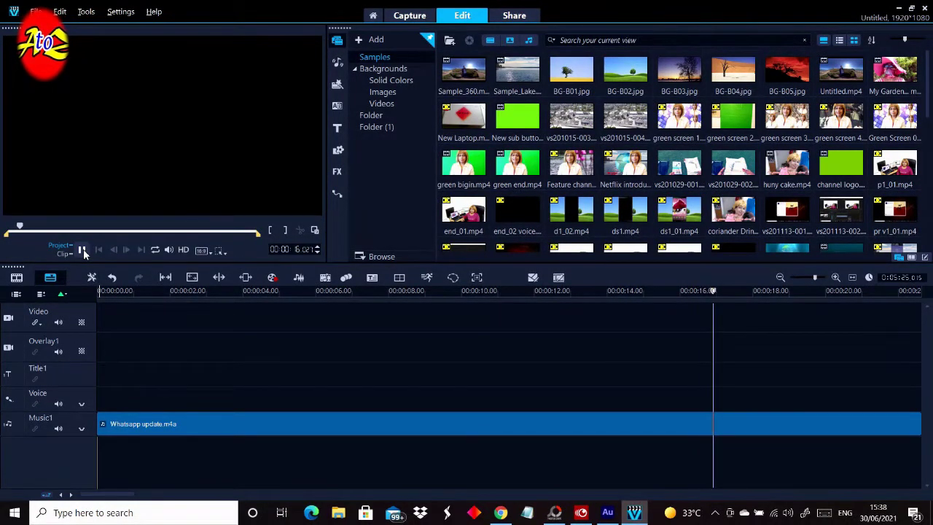
pyautogui.click(82, 250)
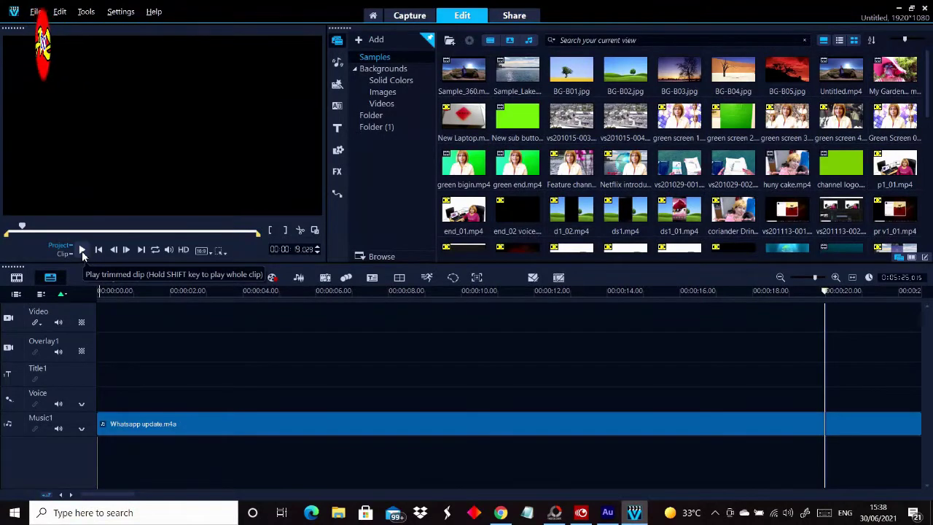
# Insert the denoised "Whatsapp update_2" audio file from the voice recorder folder onto the Voice track
pyautogui.rightClick(232, 373)
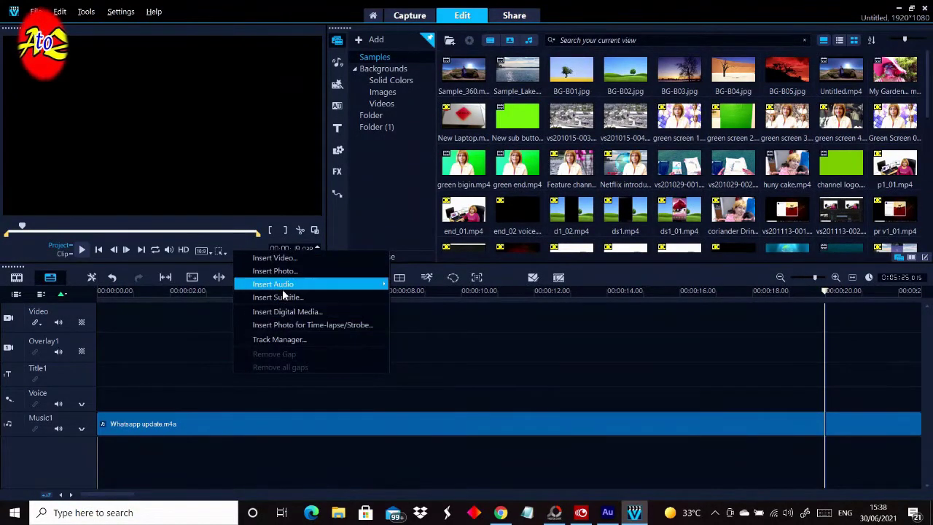
pyautogui.moveTo(323, 285)
pyautogui.click(433, 285)
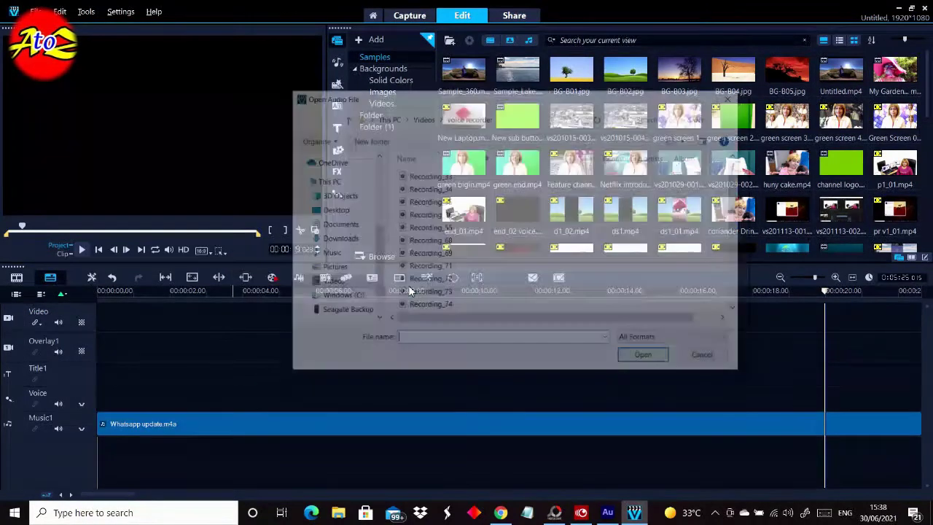
pyautogui.scroll(-3, 448, 284)
pyautogui.scroll(-1, 448, 283)
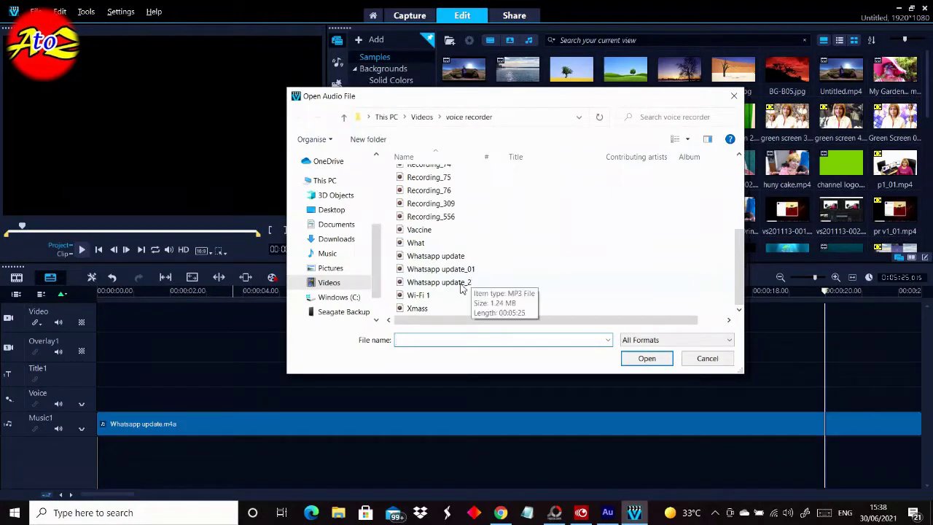
pyautogui.click(466, 285)
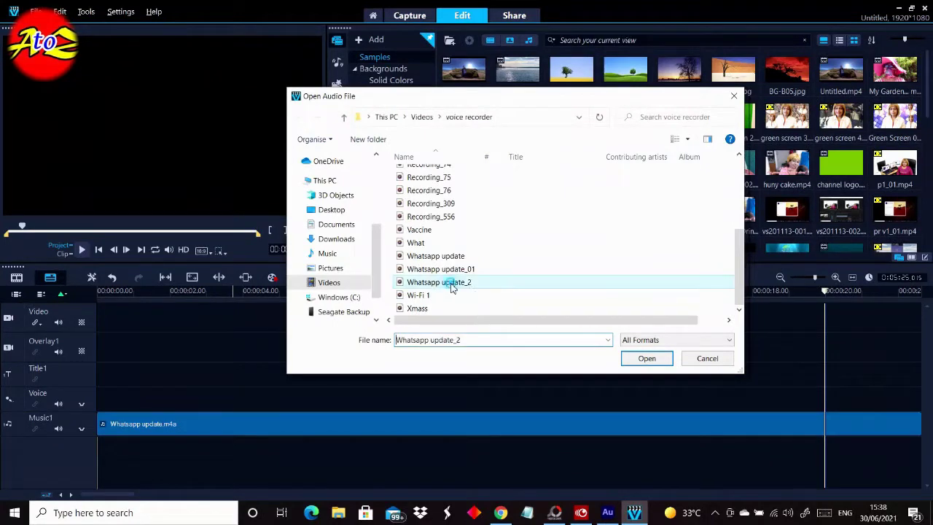
pyautogui.click(645, 358)
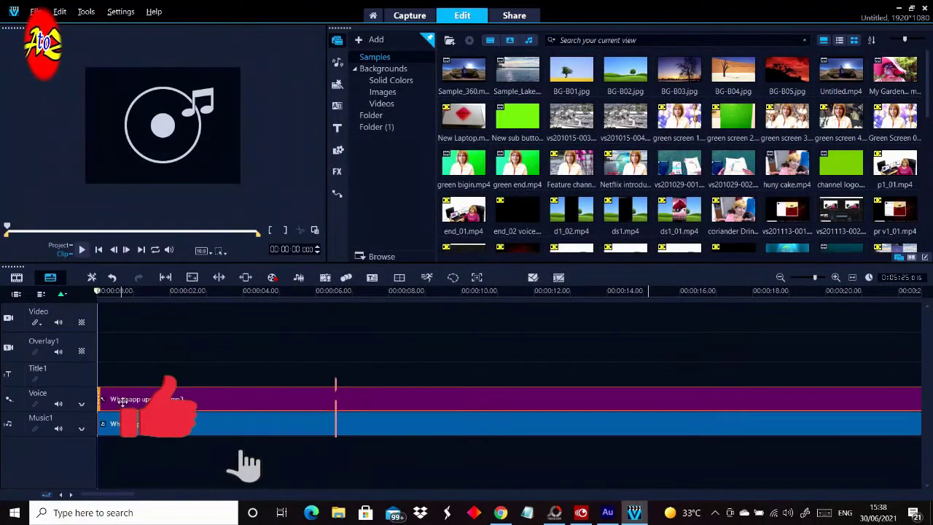
# Mute the Music1 track that holds the original recording, leaving the Voice track audible
pyautogui.click(57, 431)
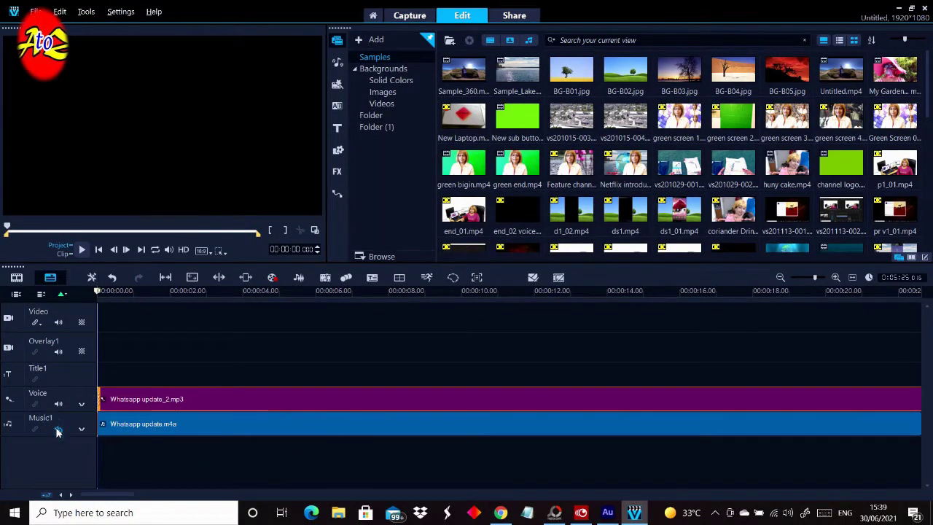
pyautogui.click(104, 368)
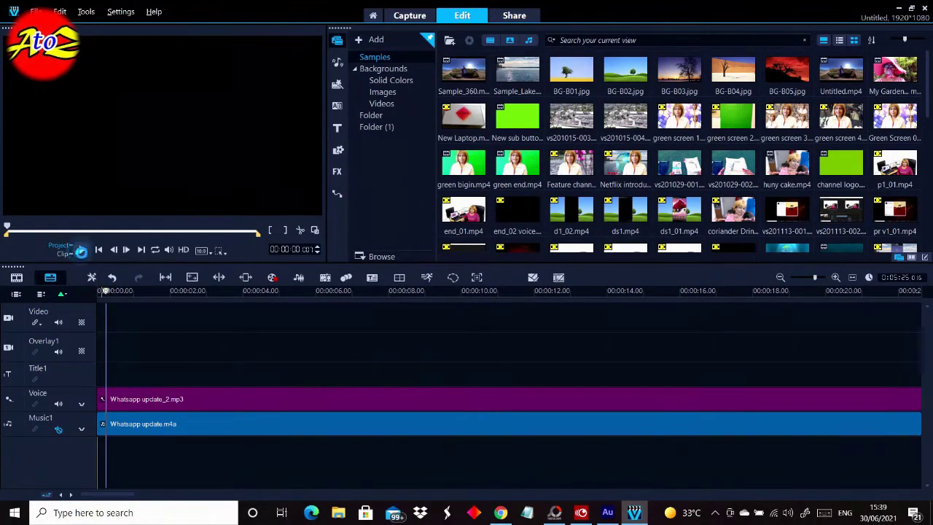
pyautogui.click(57, 429)
pyautogui.click(57, 431)
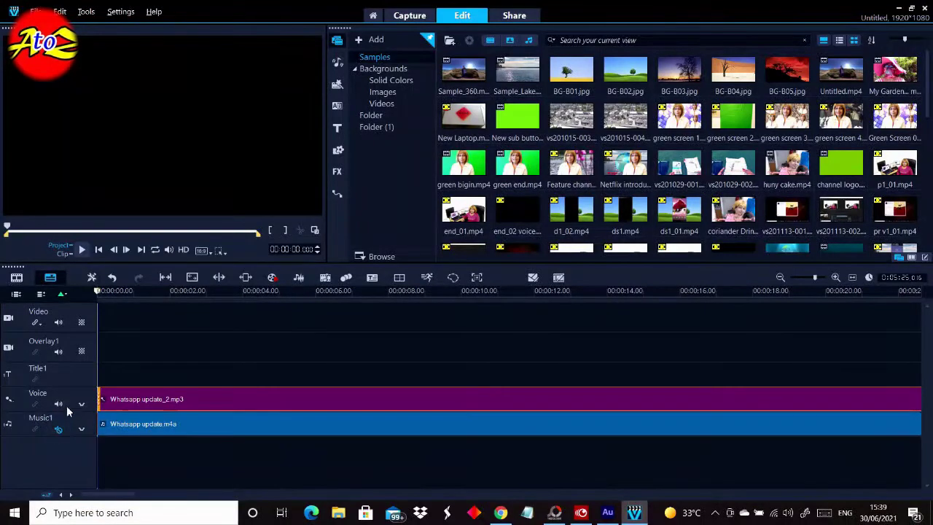
pyautogui.click(106, 374)
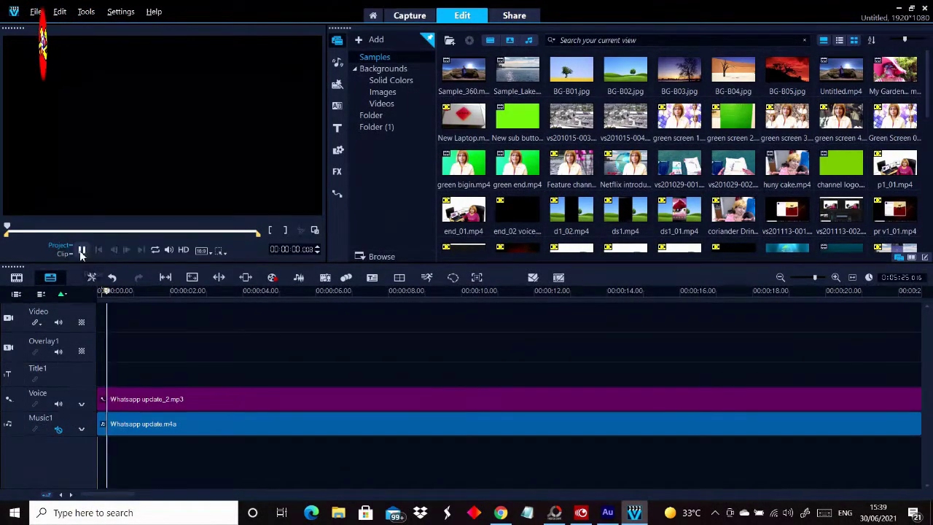
pyautogui.click(58, 430)
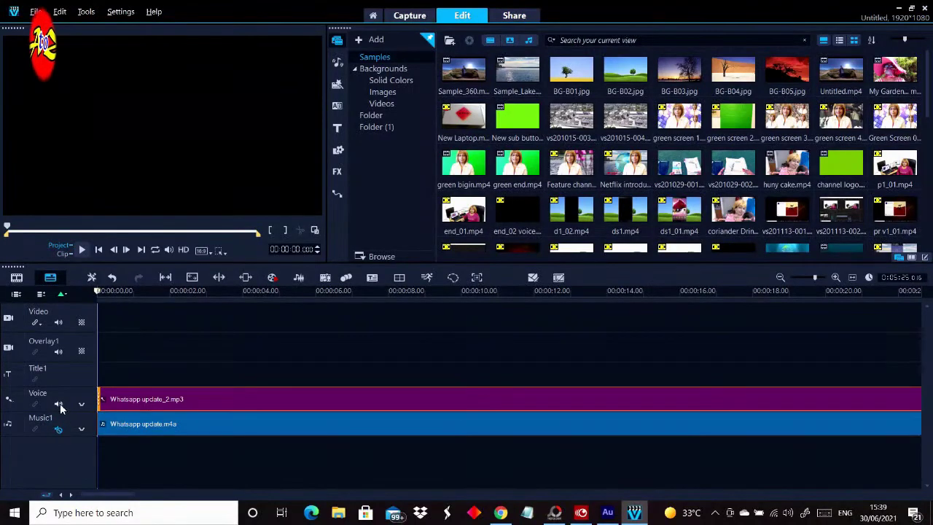
# Play the project from near its start to listen to the denoised Whatsapp update_2 recording
pyautogui.click(105, 369)
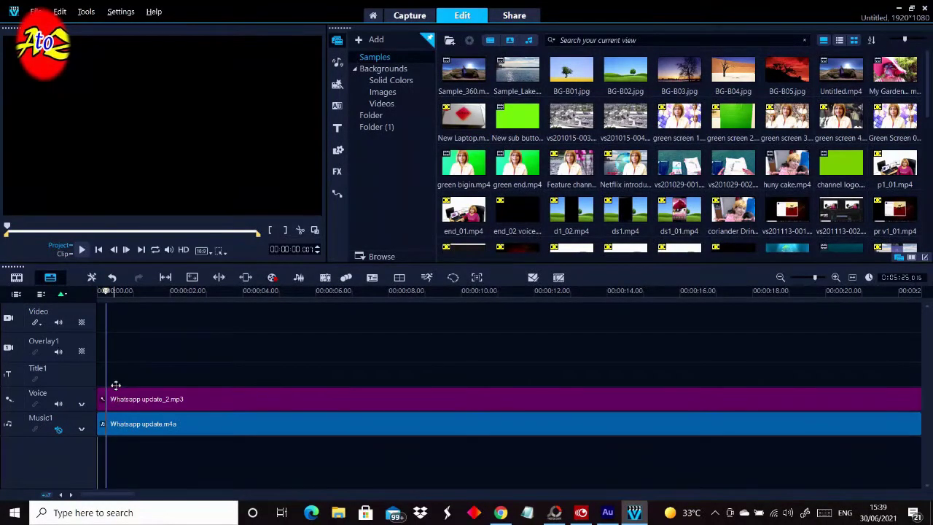
pyautogui.click(81, 250)
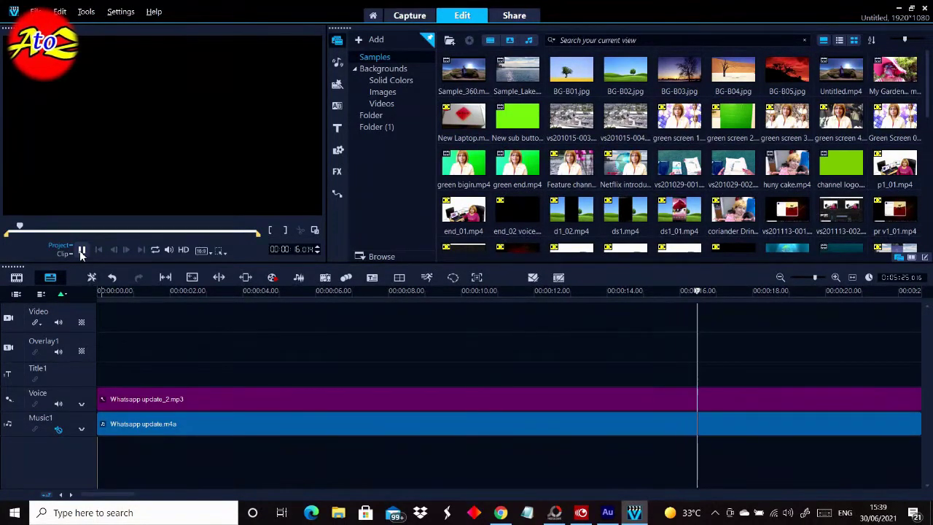
pyautogui.click(81, 251)
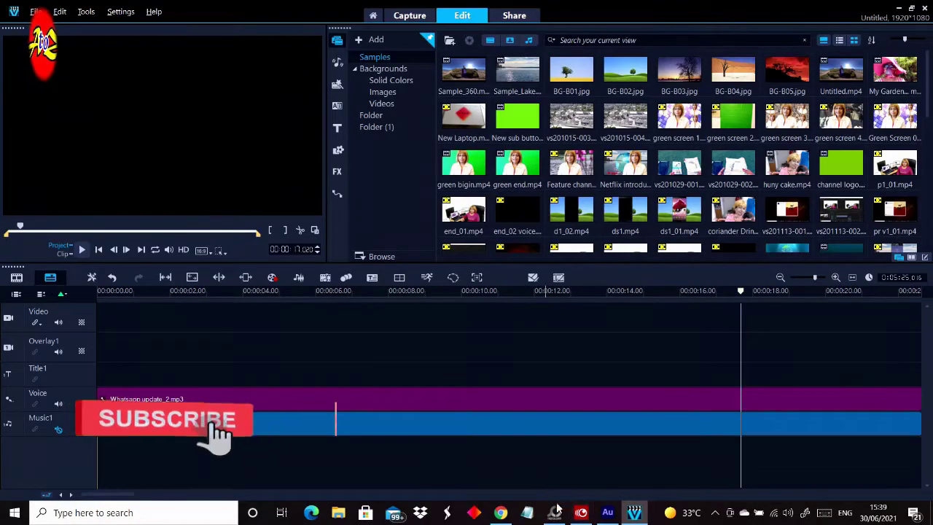
# Look through the Channel Sri YouTube home page, from the channel statistics and keywords to the uploads
pyautogui.click(607, 512)
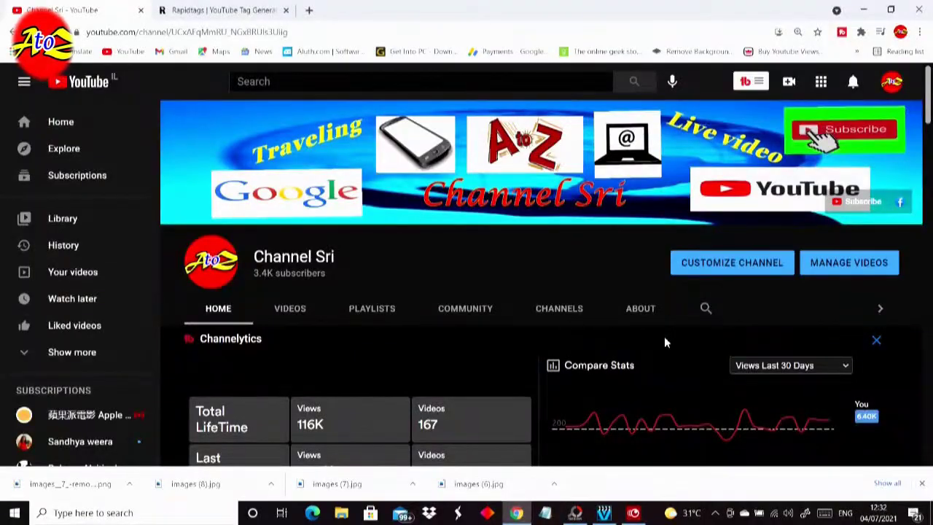
pyautogui.scroll(-5, 664, 341)
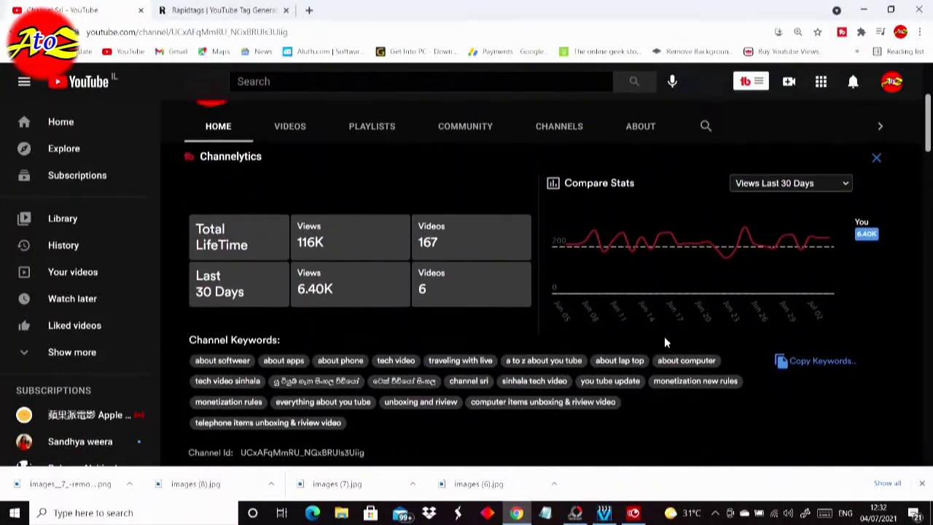
pyautogui.scroll(-3, 664, 340)
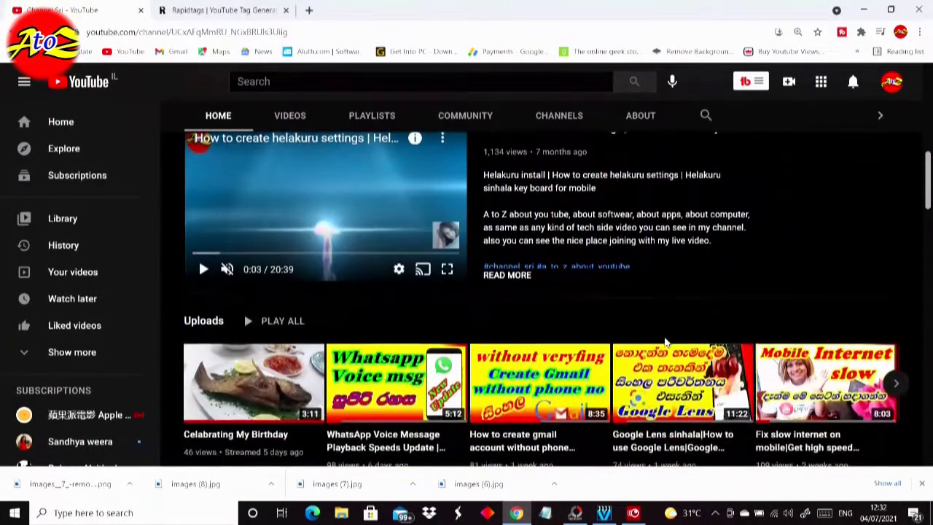
# Look through the channel home page's video sections, from Uploads and Popular uploads through the playlists and Past live streams to Windos 10 Gadget
pyautogui.scroll(2, 664, 341)
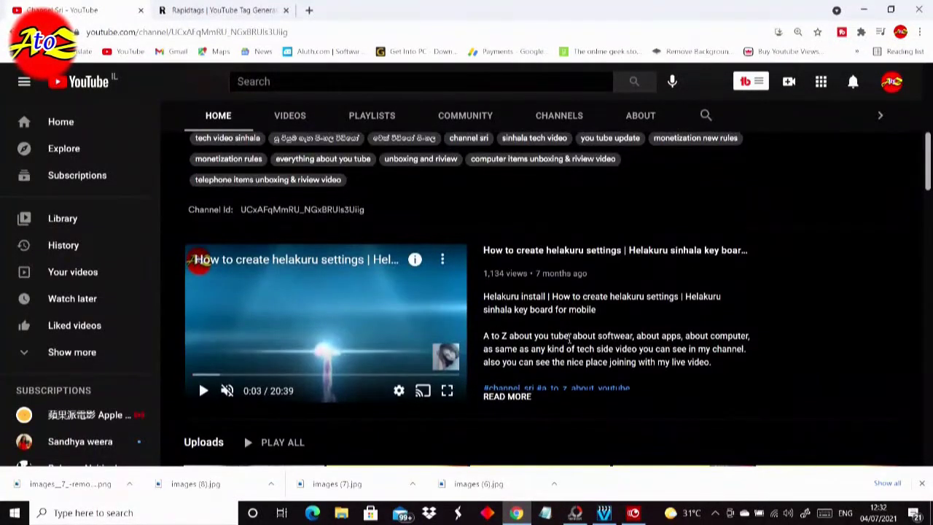
pyautogui.scroll(-3, 652, 397)
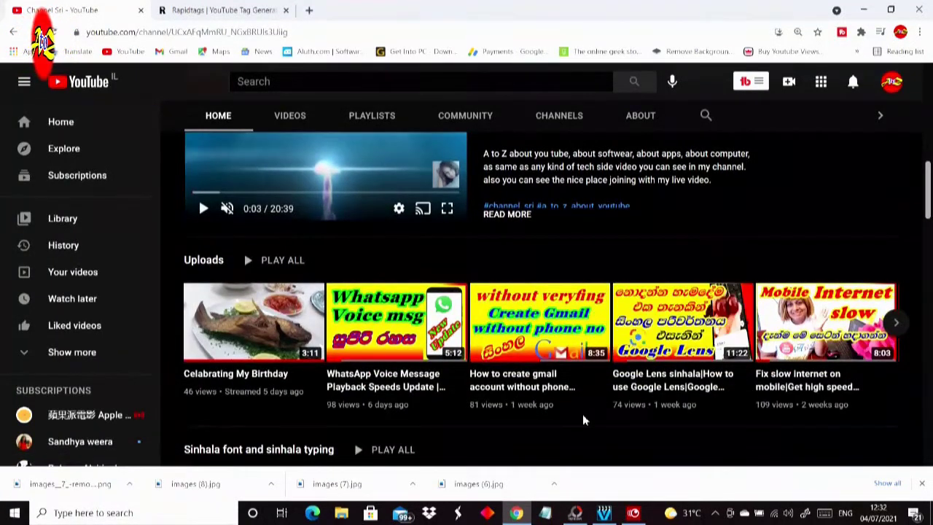
pyautogui.scroll(-1, 582, 414)
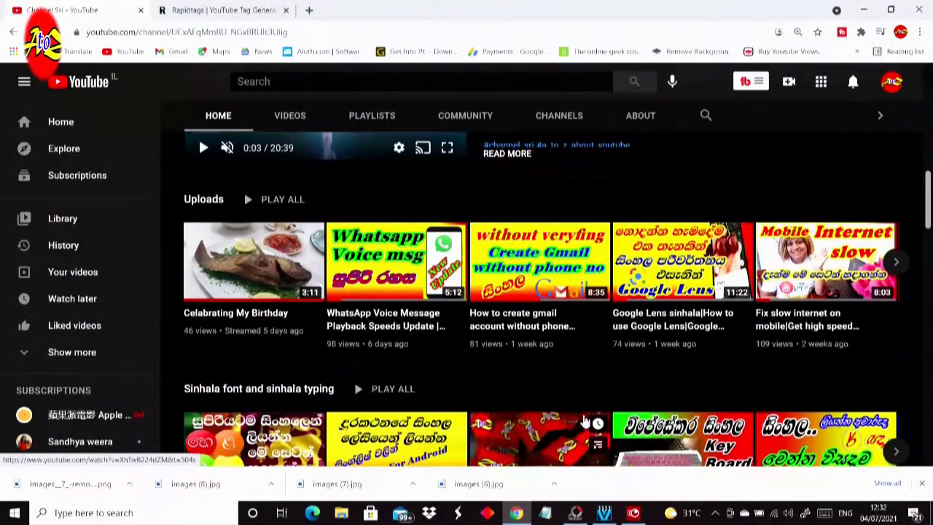
pyautogui.scroll(-1, 583, 421)
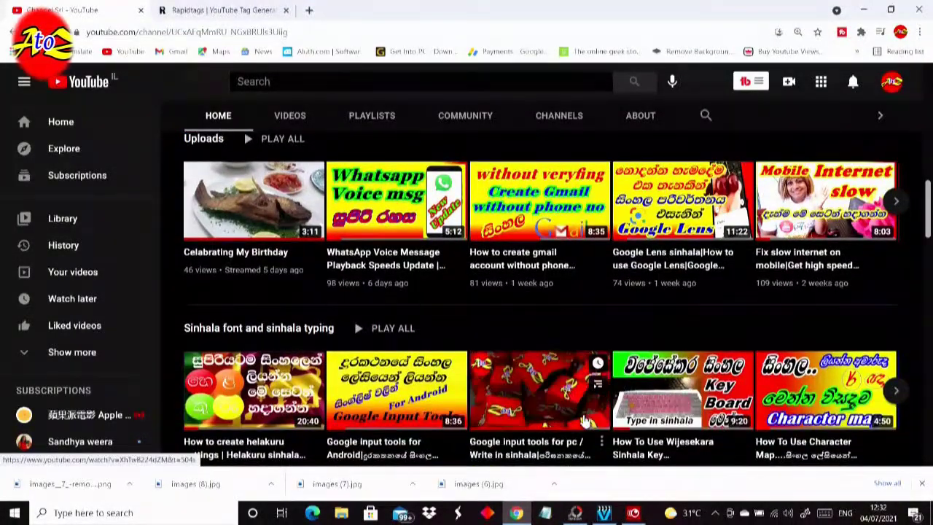
pyautogui.scroll(-1, 584, 422)
pyautogui.scroll(-1, 584, 421)
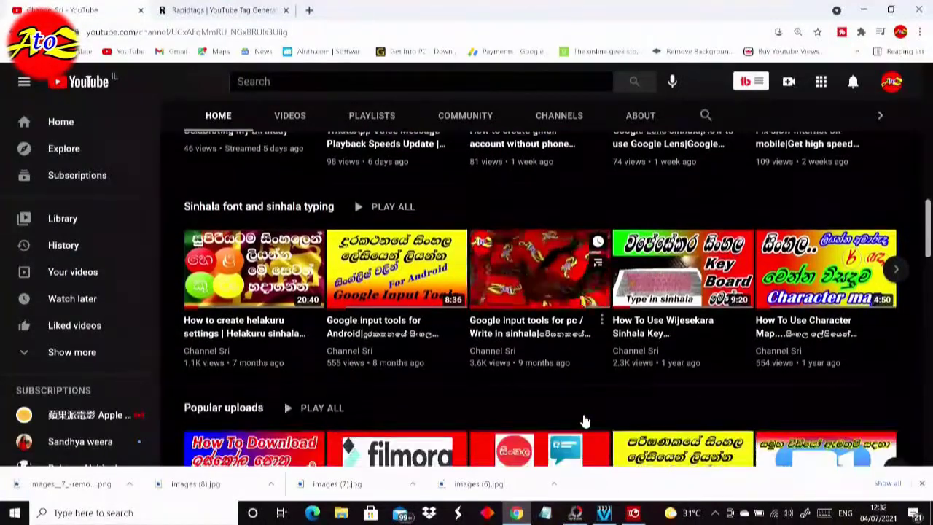
pyautogui.scroll(-2, 585, 421)
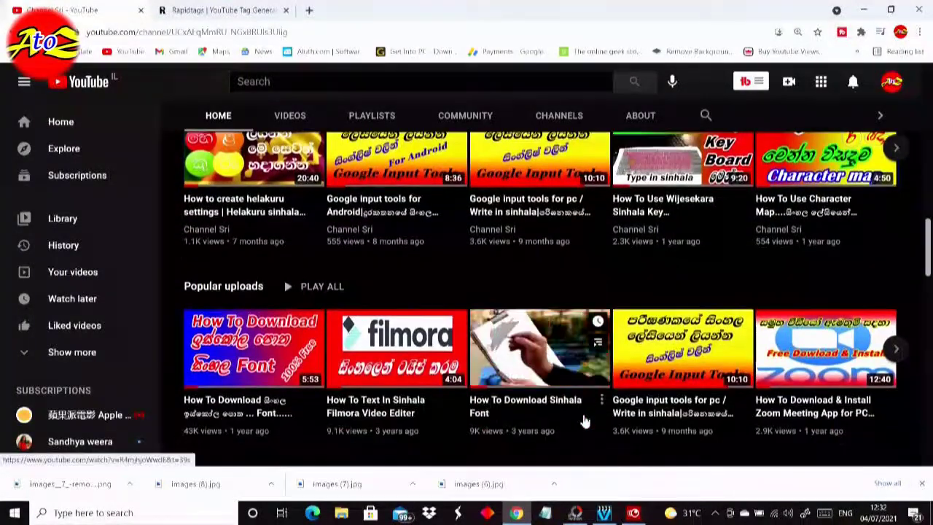
pyautogui.scroll(-1, 583, 421)
pyautogui.scroll(-2, 583, 419)
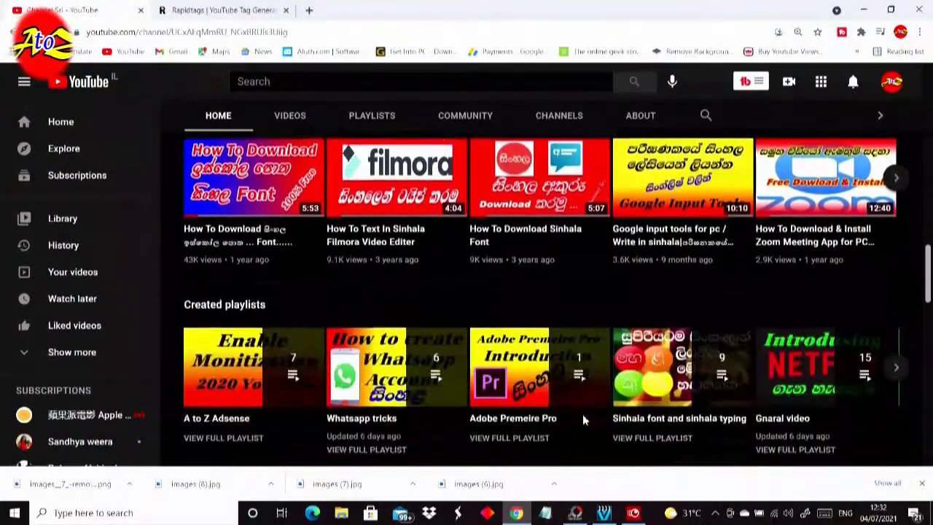
pyautogui.scroll(-1, 583, 419)
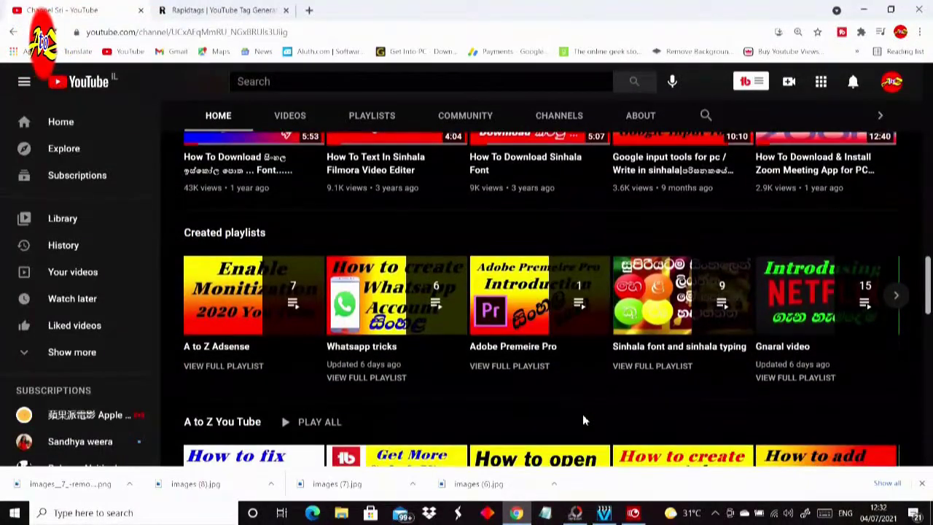
pyautogui.scroll(-2, 582, 420)
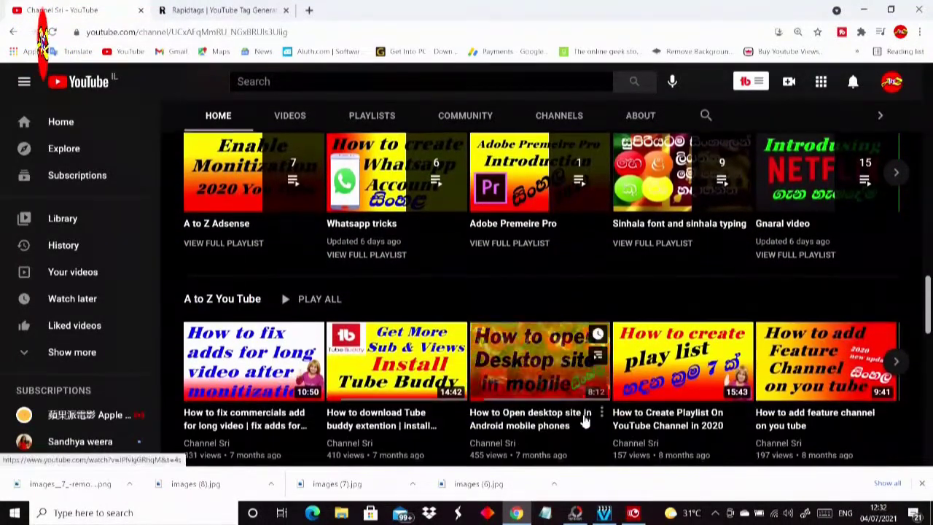
pyautogui.scroll(-1, 582, 420)
pyautogui.scroll(-1, 582, 420)
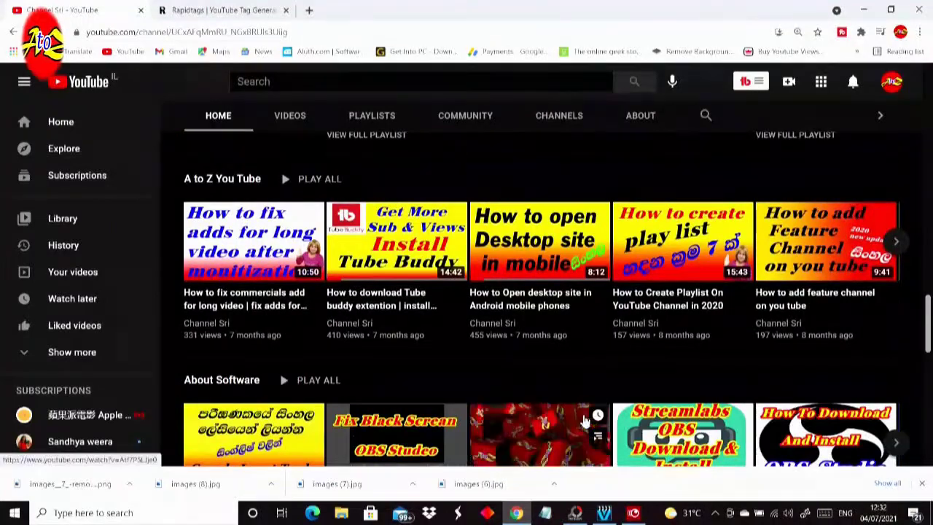
pyautogui.scroll(-1, 583, 420)
pyautogui.scroll(-2, 583, 420)
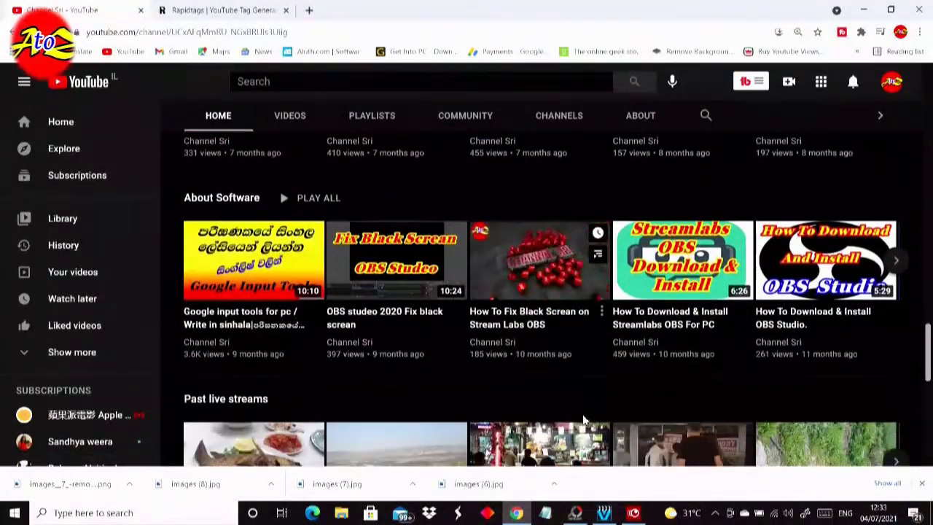
pyautogui.scroll(-3, 583, 420)
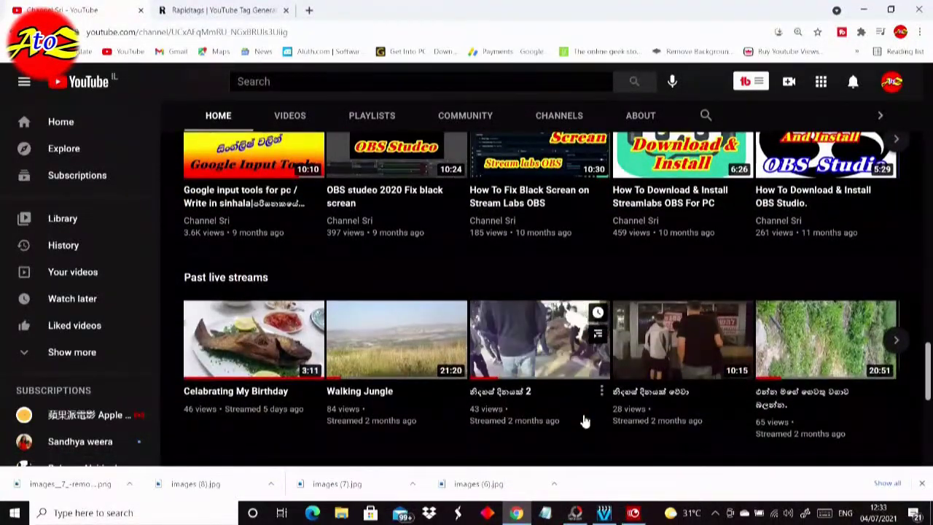
pyautogui.scroll(-2, 583, 421)
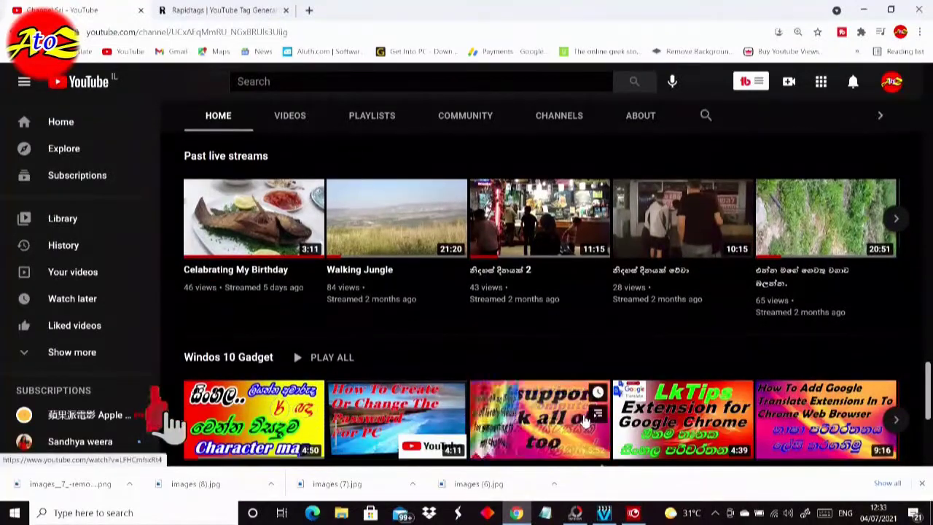
pyautogui.scroll(-1, 583, 420)
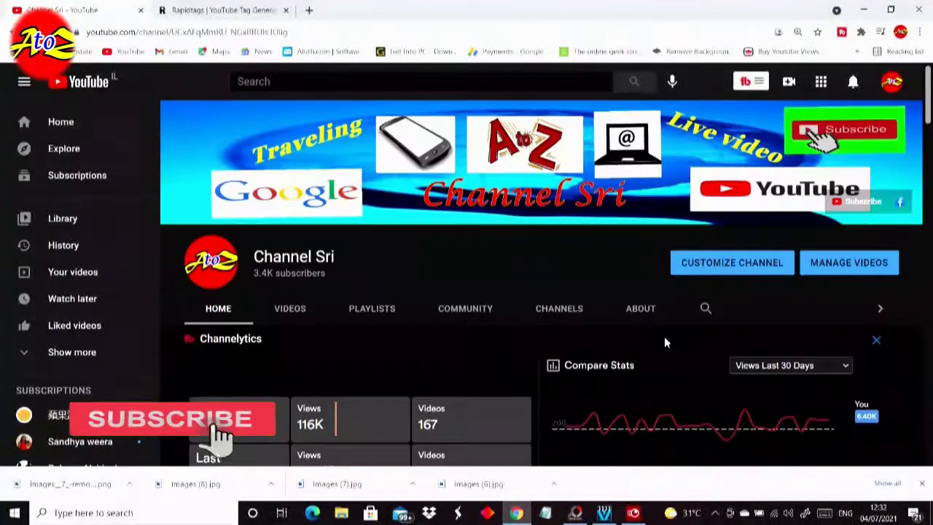
pyautogui.scroll(-3, 665, 339)
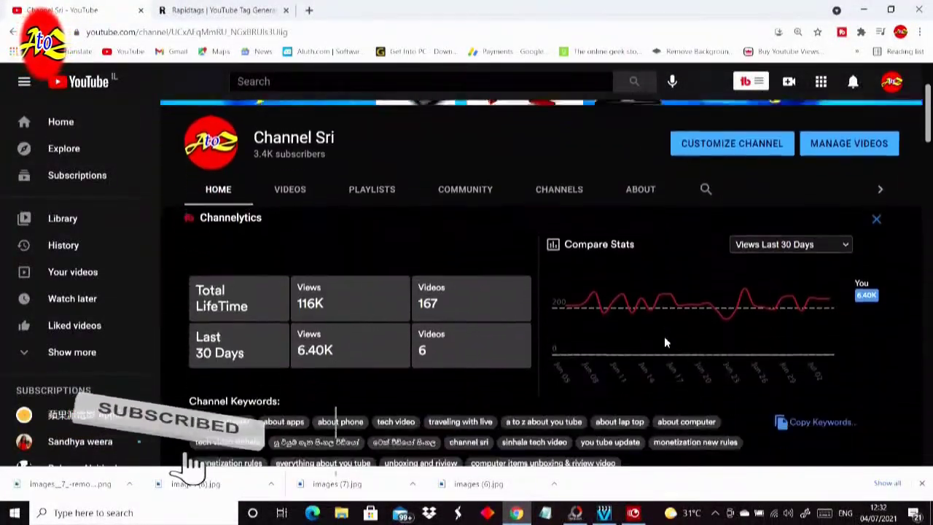
pyautogui.scroll(-3, 664, 341)
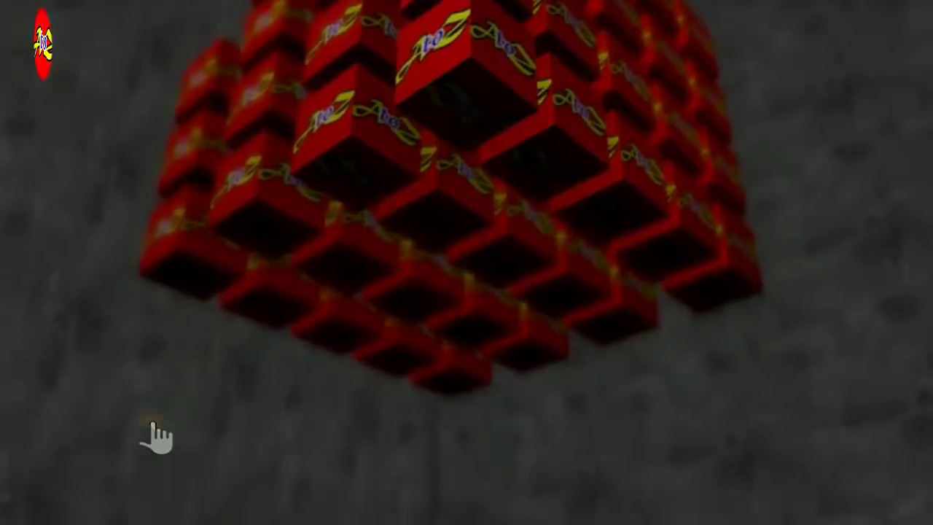